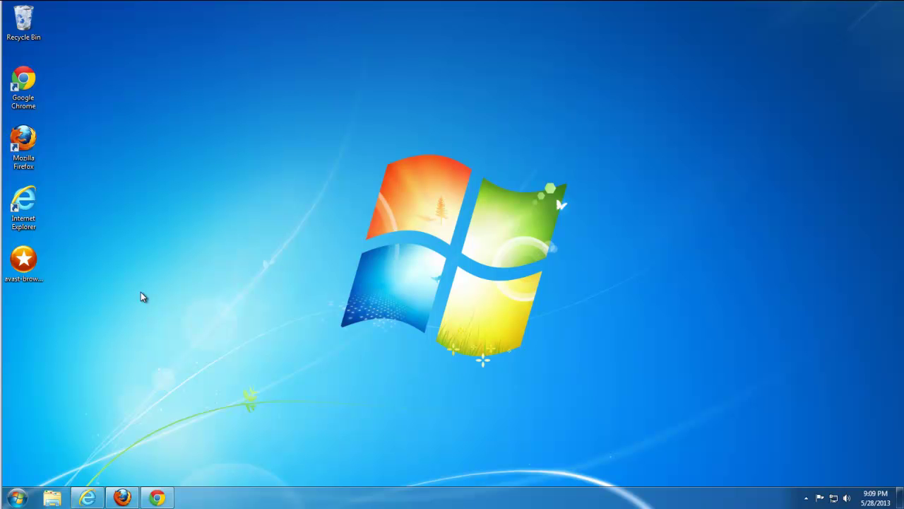
Step: Examine the start page and toolbars in Internet Explorer, Firefox and Chrome for signs of Mysearchdial
left_click(88, 498)
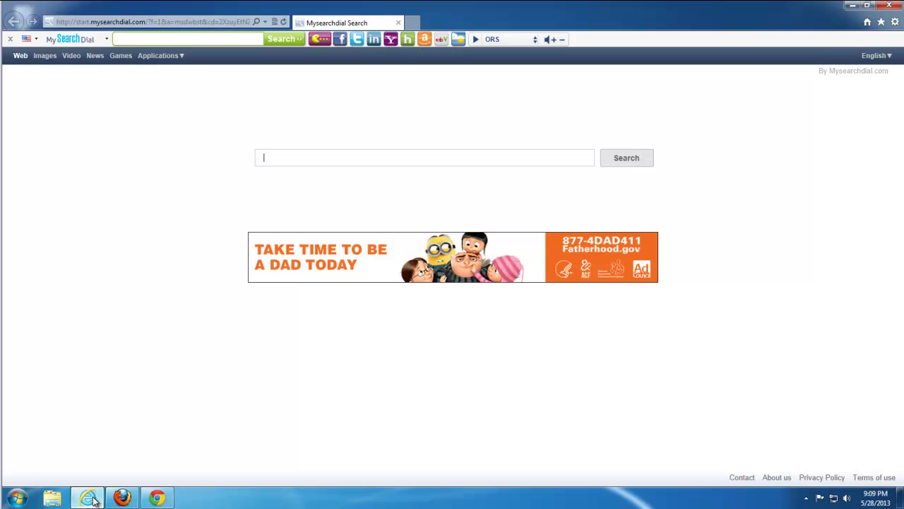
left_click(93, 499)
left_click(122, 498)
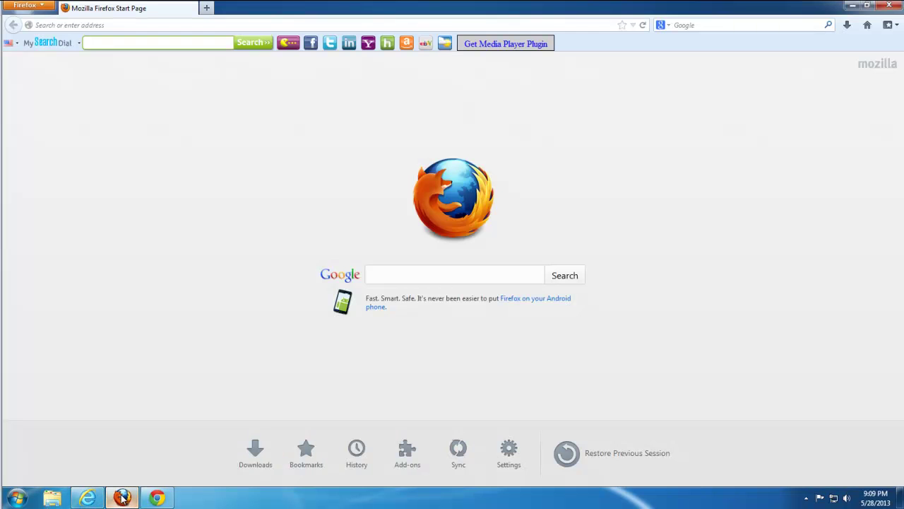
left_click(122, 498)
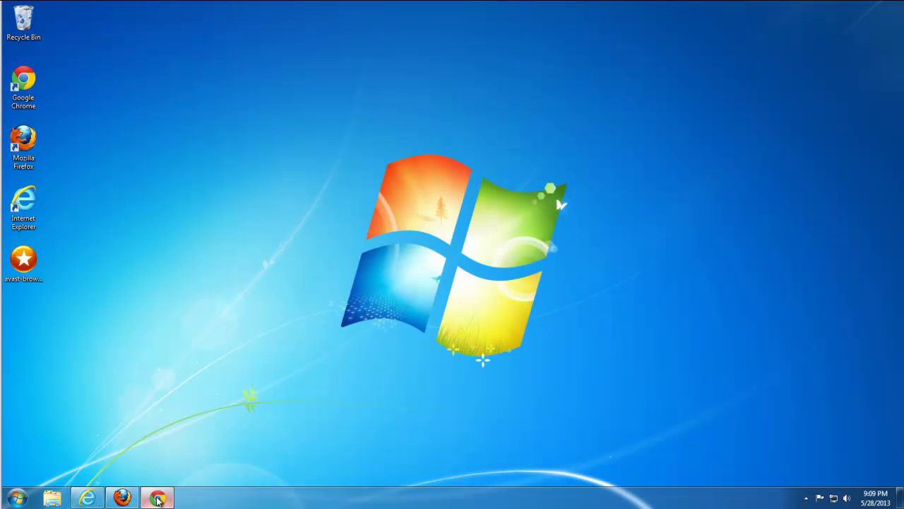
left_click(157, 498)
left_click(157, 498)
left_click(88, 498)
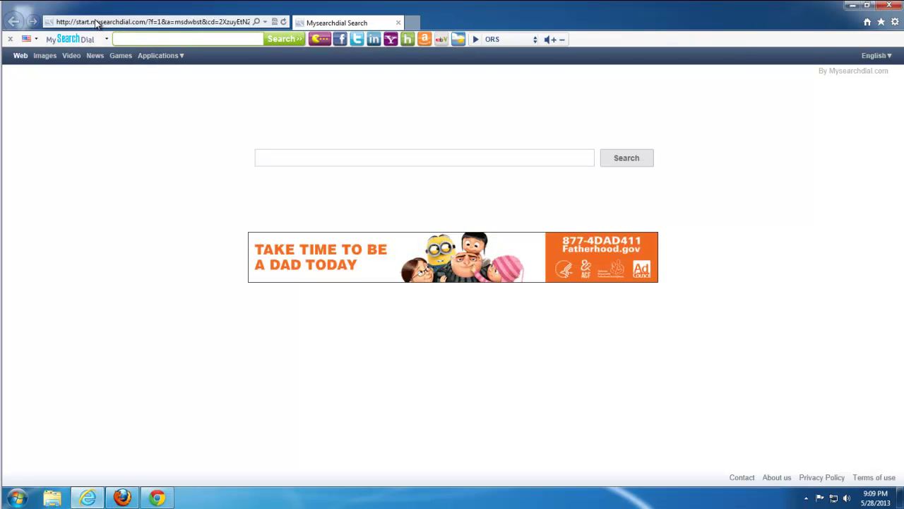
left_click(122, 496)
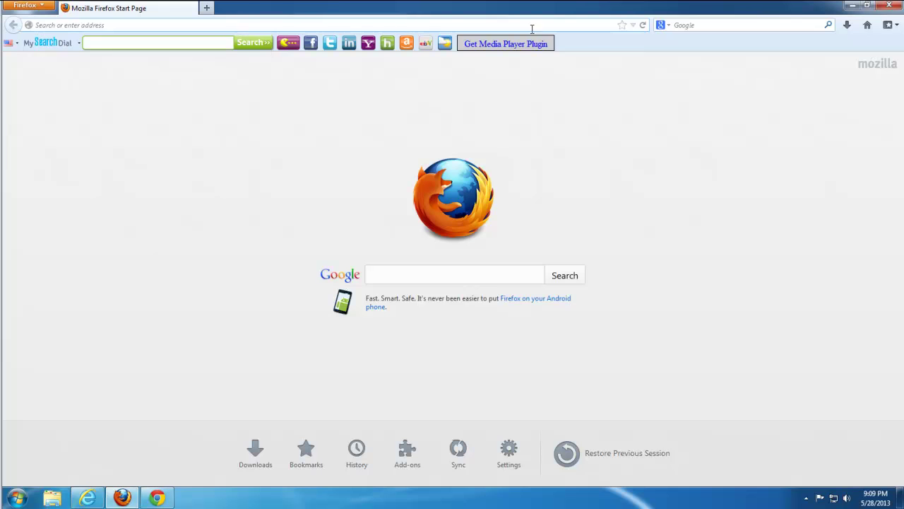
left_click(115, 500)
left_click(157, 498)
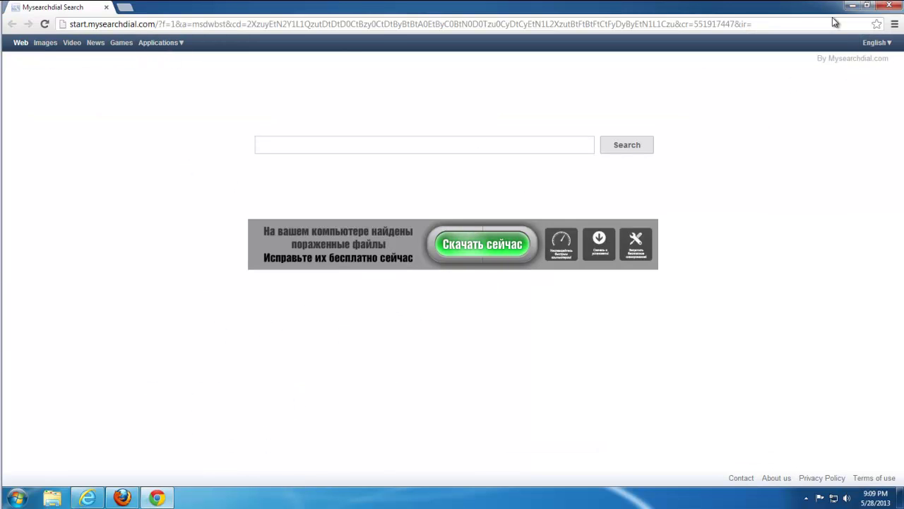
left_click(157, 497)
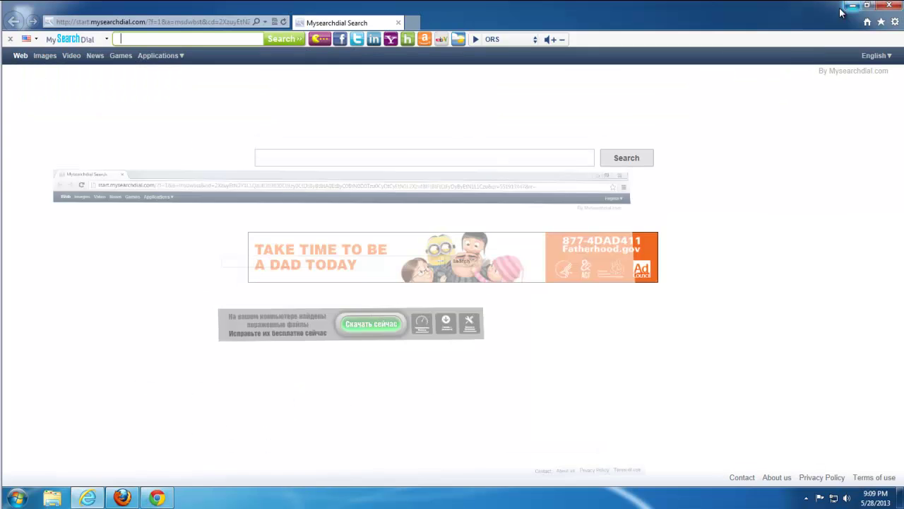
Step: Close the open Internet Explorer, Firefox and Chrome windows
left_click(889, 5)
right_click(123, 499)
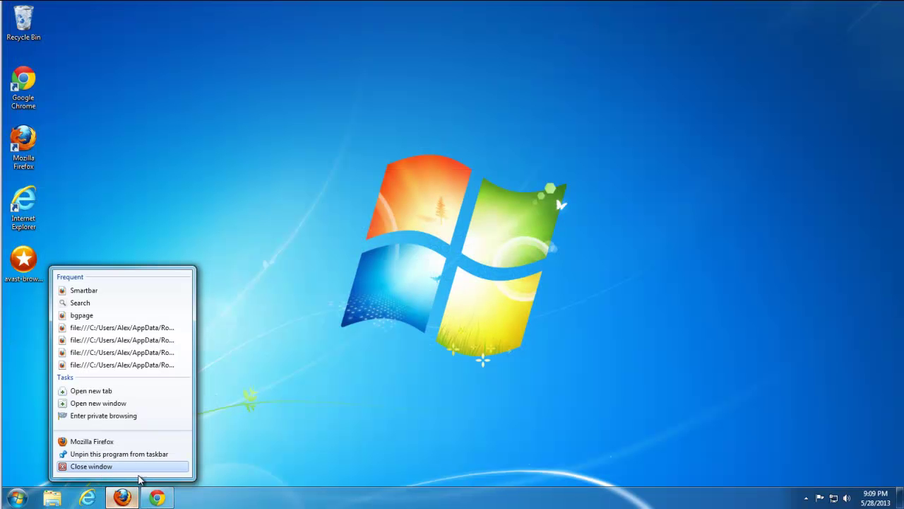
left_click(135, 469)
right_click(158, 500)
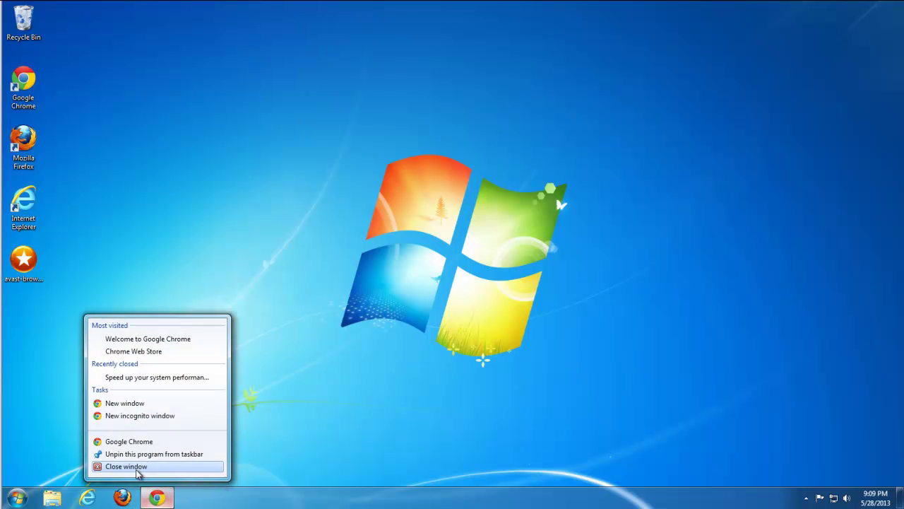
left_click(200, 466)
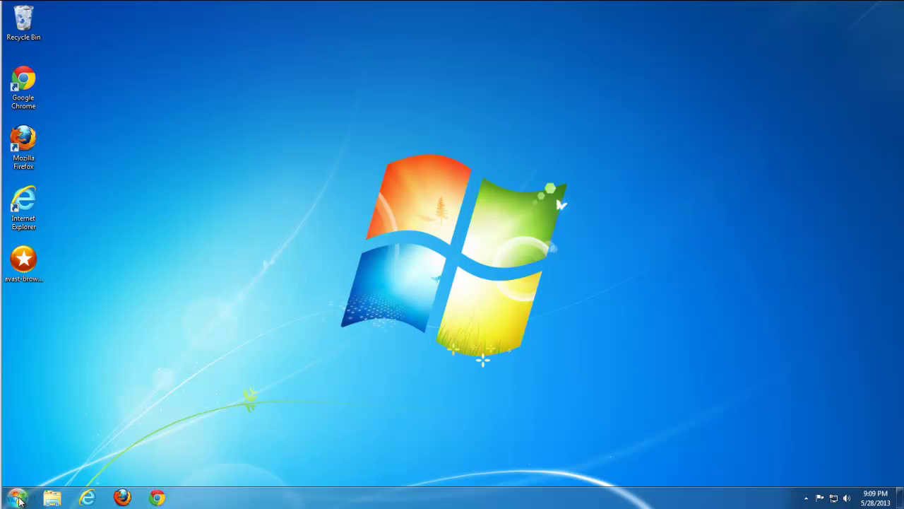
Step: Uninstall Mysearchdial through the Control Panel, allowing the uninstaller to force close the browsers, and close the Control Panel window
left_click(33, 501)
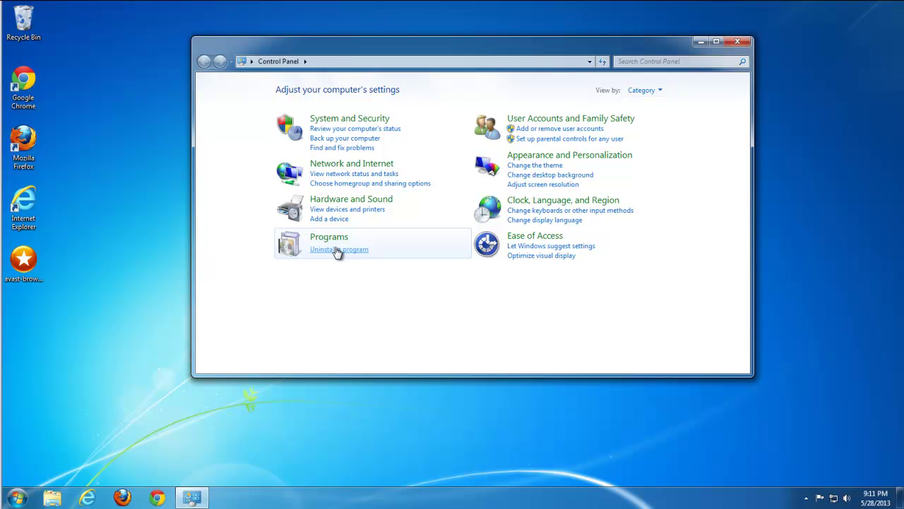
left_click(337, 250)
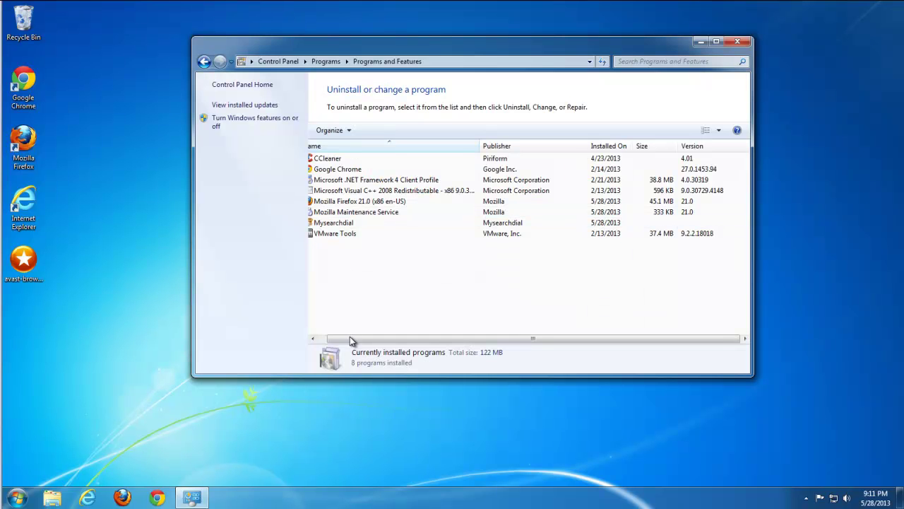
left_click(344, 223)
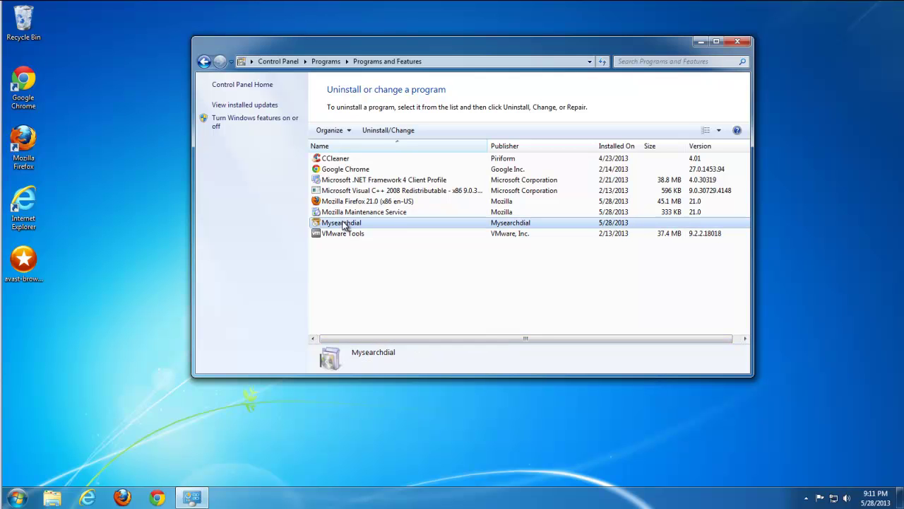
left_click(379, 129)
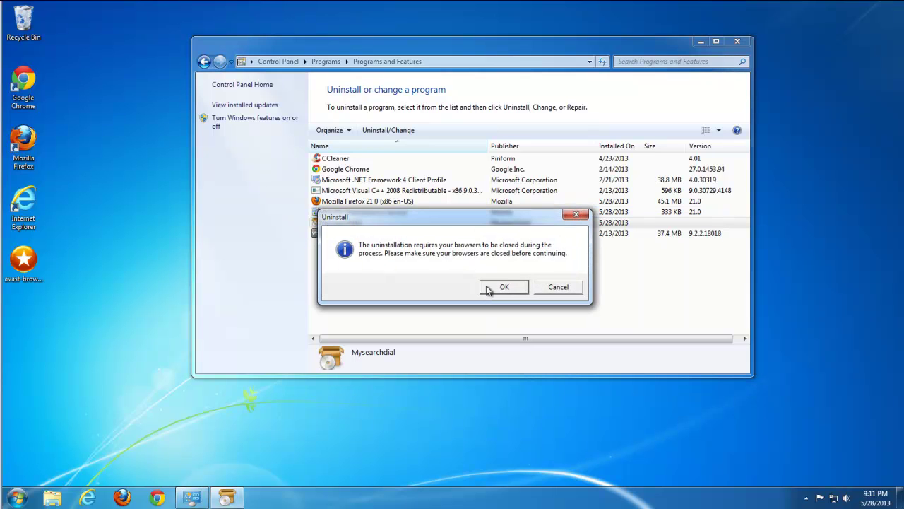
left_click(505, 288)
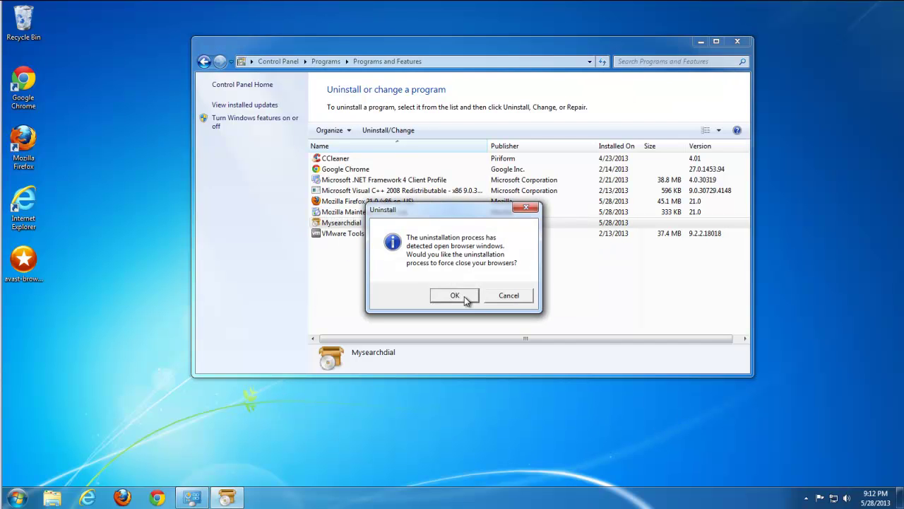
left_click(455, 295)
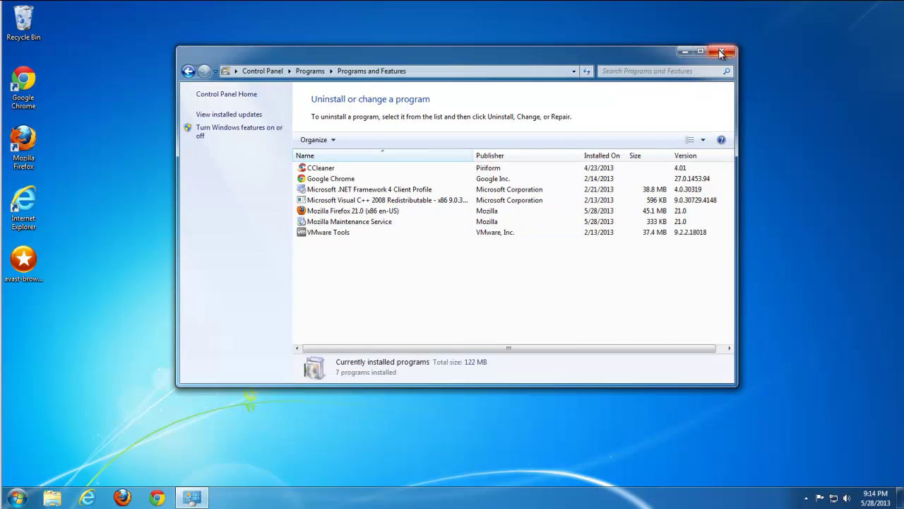
left_click(737, 41)
Step: Open Internet Explorer, check its toolbar area and home page address for Mysearchdial, and close the browser
left_click(89, 498)
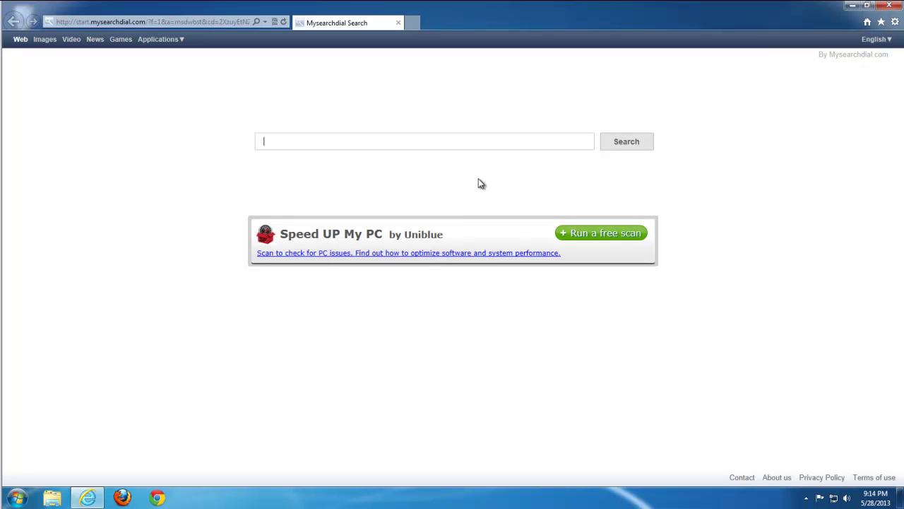
left_click(336, 23)
left_click(431, 141)
left_click(95, 21)
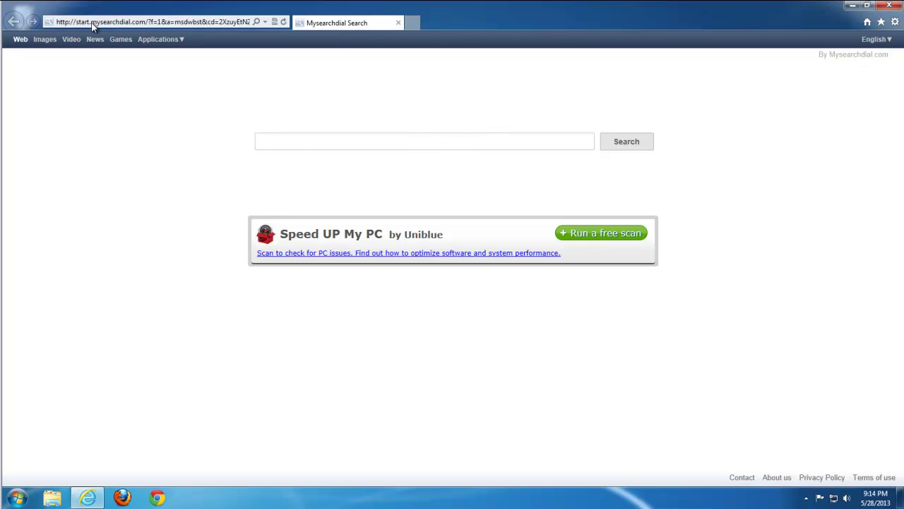
left_click(319, 134)
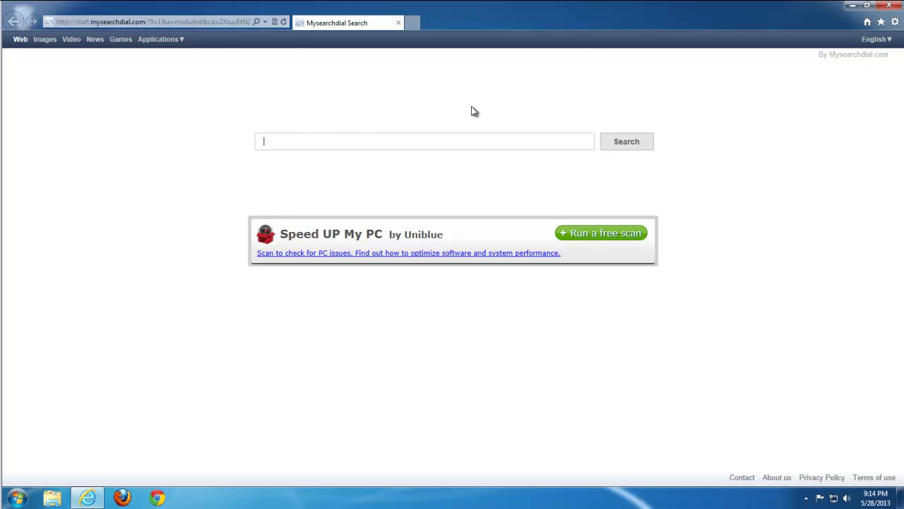
left_click(886, 7)
Step: Check the start pages of Firefox and Chrome for Mysearchdial, closing each browser once viewed
left_click(122, 497)
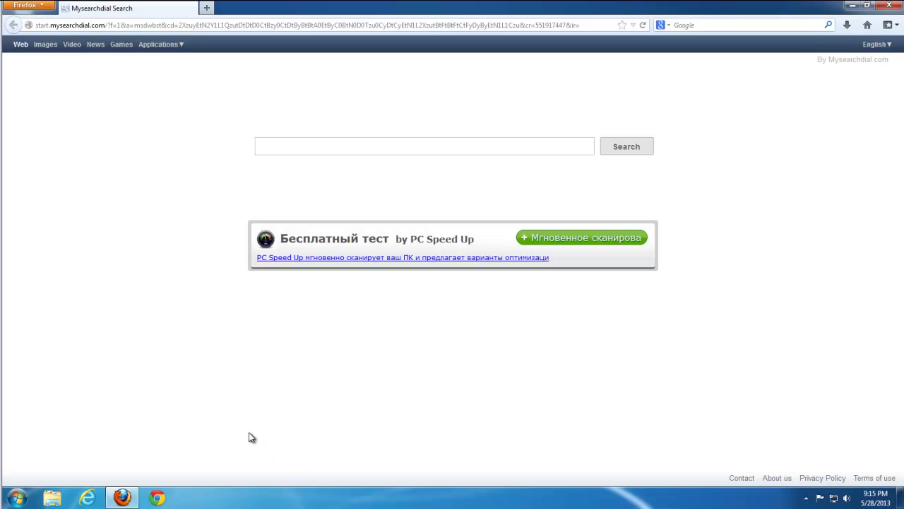
left_click(888, 7)
left_click(157, 498)
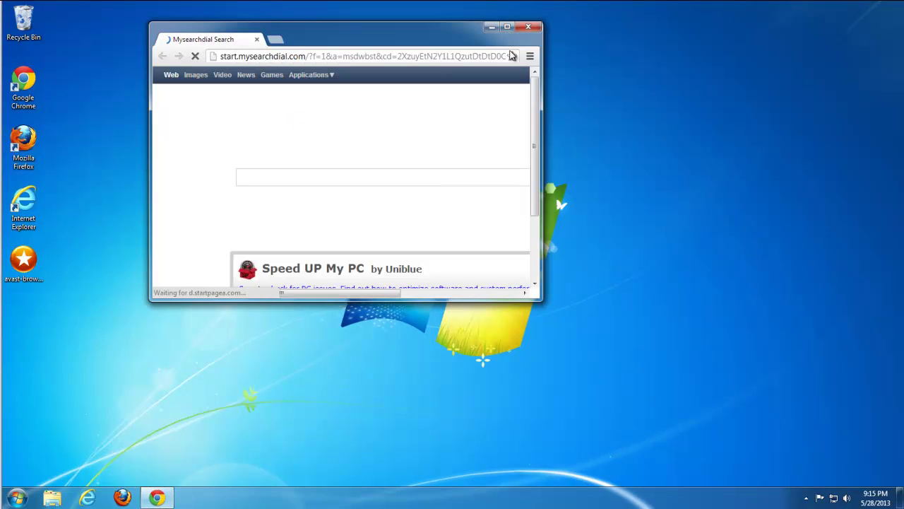
left_click(507, 28)
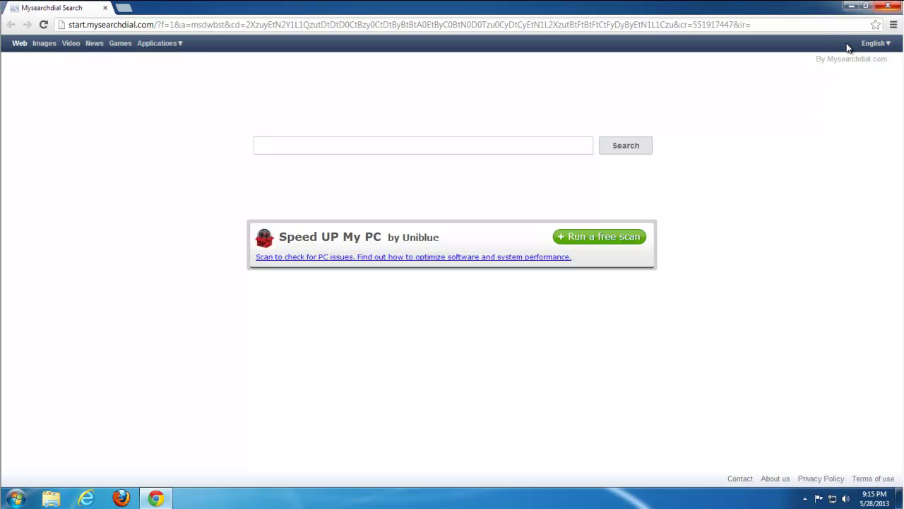
left_click(888, 6)
Step: Refresh the desktop and run avast-browser-cleanup, accepting the security warning
right_click(79, 285)
left_click(113, 315)
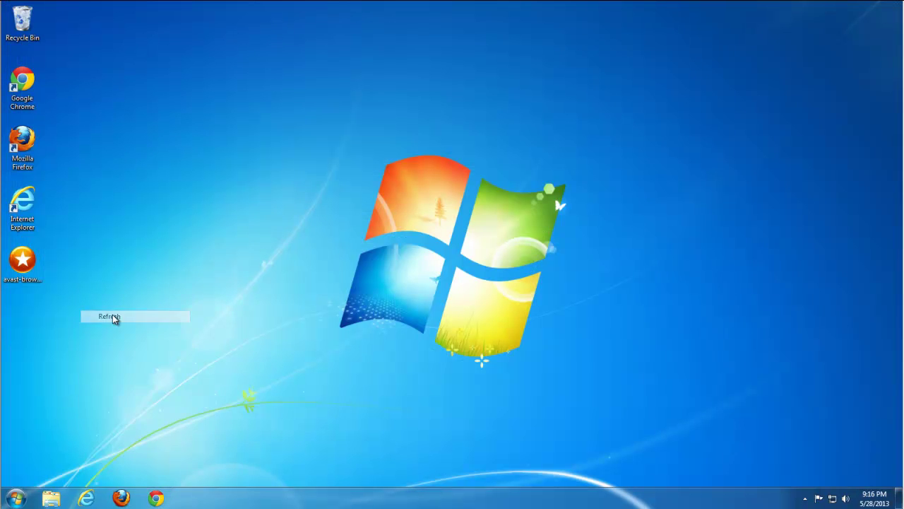
double_click(31, 267)
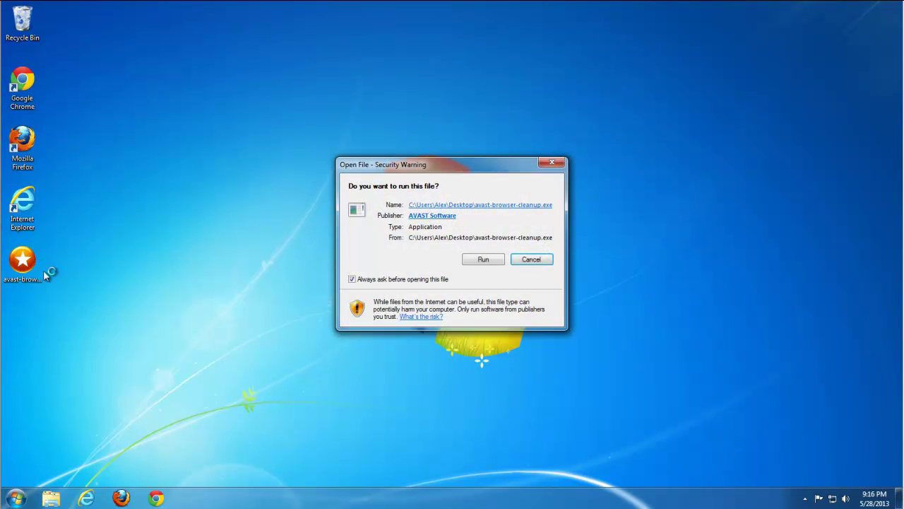
left_click(491, 262)
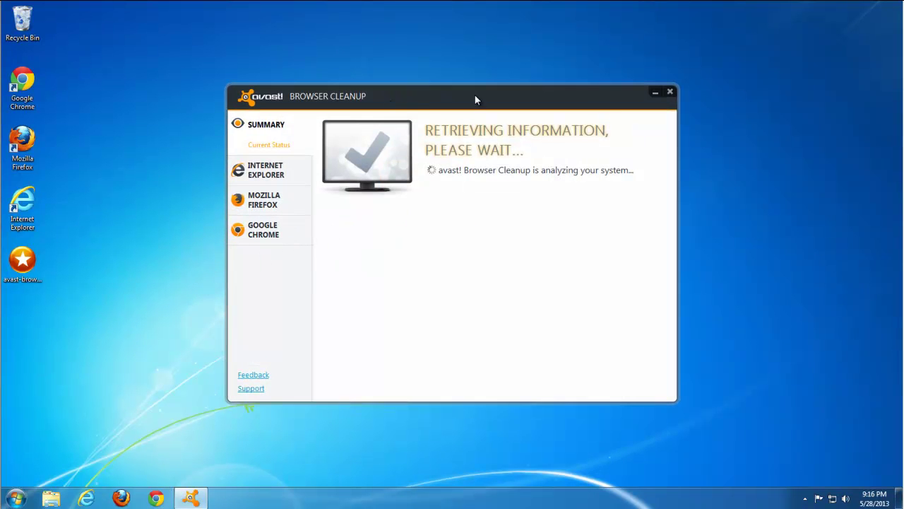
left_click_drag(466, 92, 443, 72)
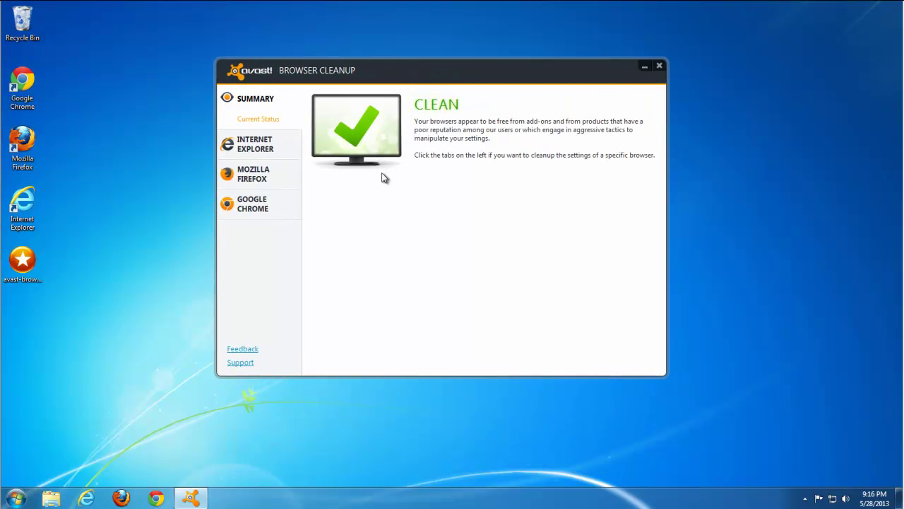
Step: Reset Internet Explorer's home page and search provider to their default values with avast! Browser Cleanup
left_click(267, 152)
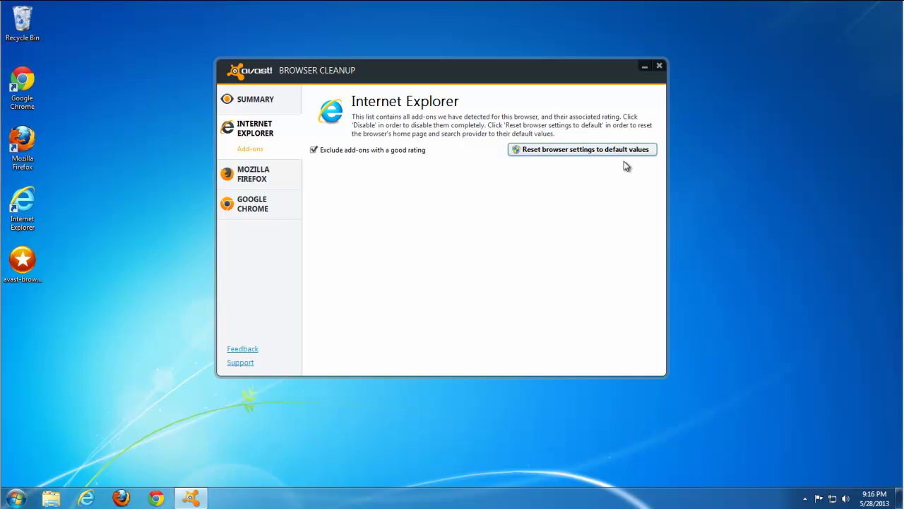
left_click(566, 150)
left_click(479, 300)
left_click(510, 261)
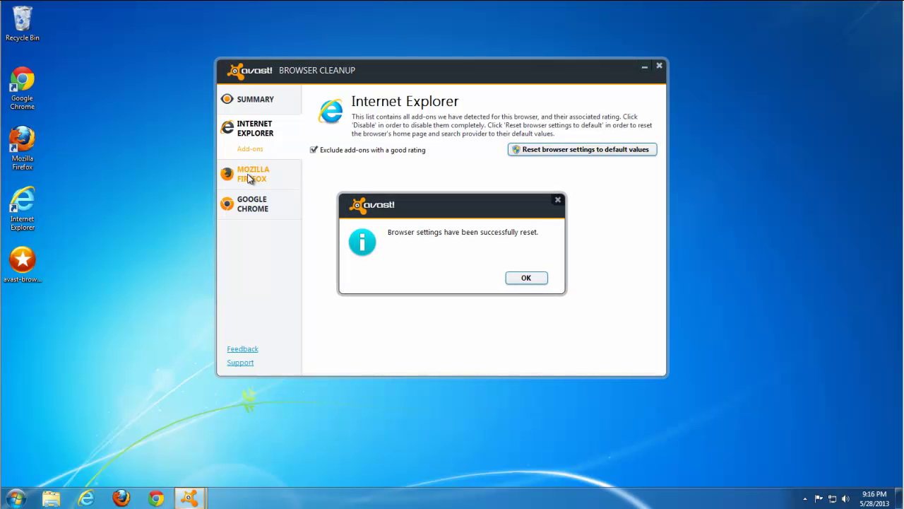
left_click(529, 279)
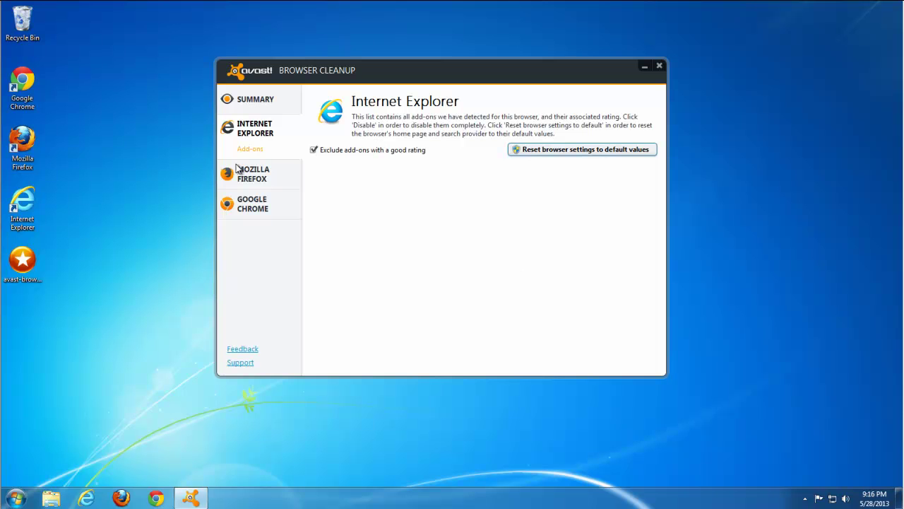
Step: Reset the Mozilla Firefox browser settings to their default values
left_click(255, 177)
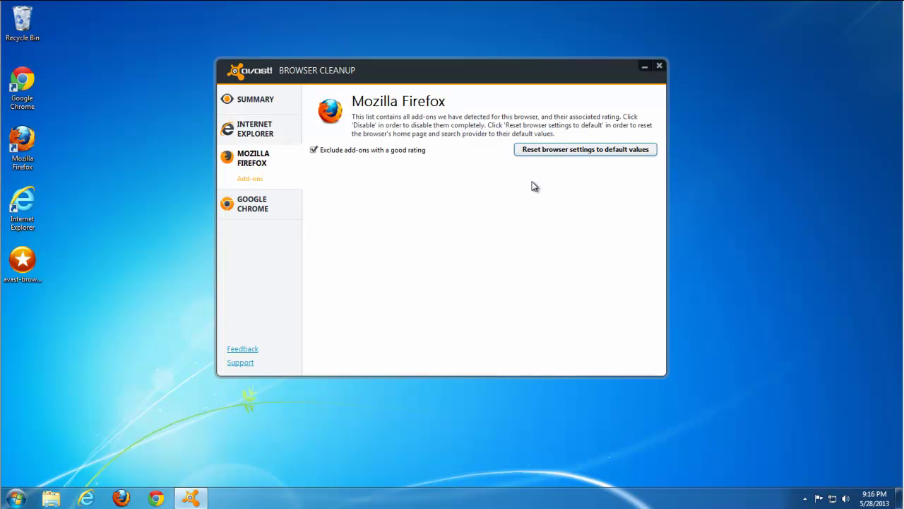
left_click(565, 150)
left_click(478, 299)
left_click(527, 278)
Step: Reset Google Chrome's home page and default search provider to their default values, and close the cleanup tool
left_click(254, 204)
left_click(541, 157)
left_click(481, 299)
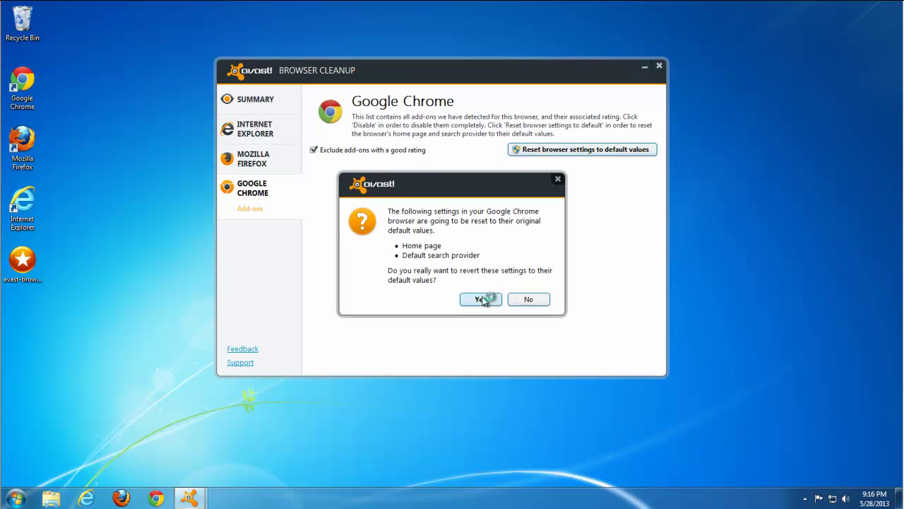
left_click(502, 261)
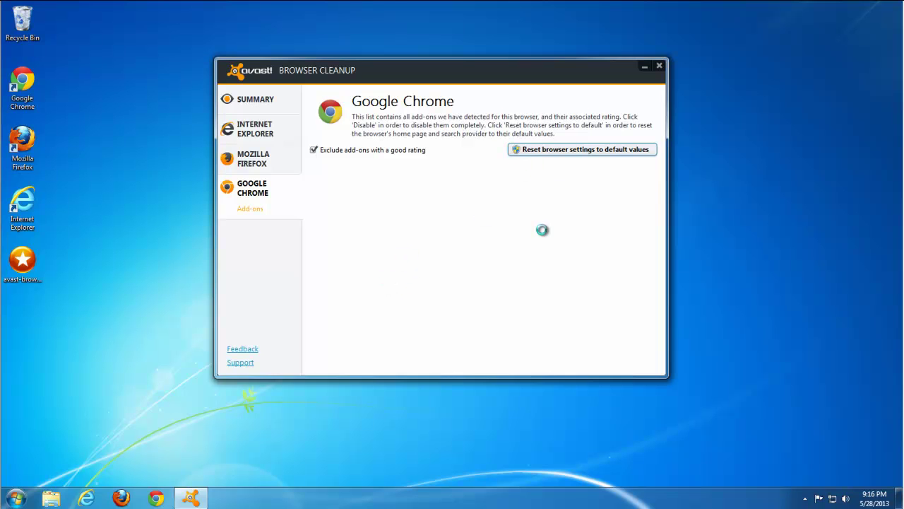
left_click(531, 278)
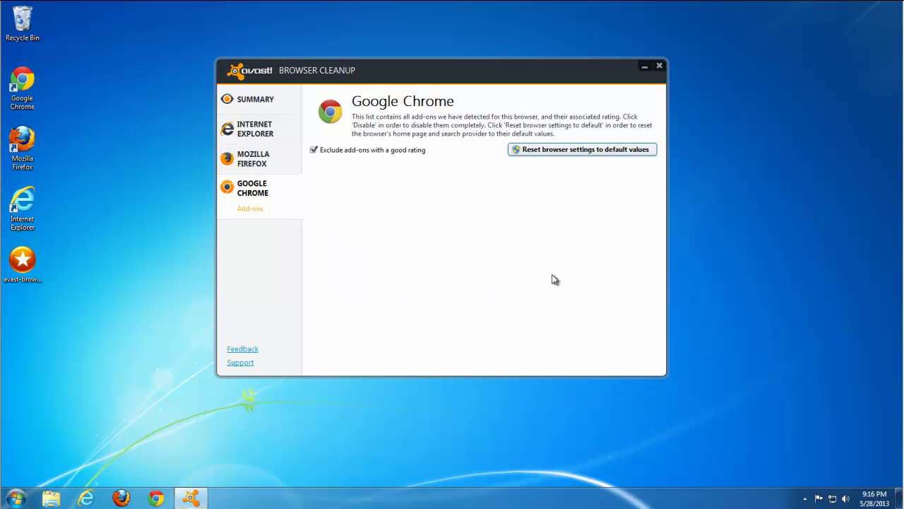
left_click(659, 67)
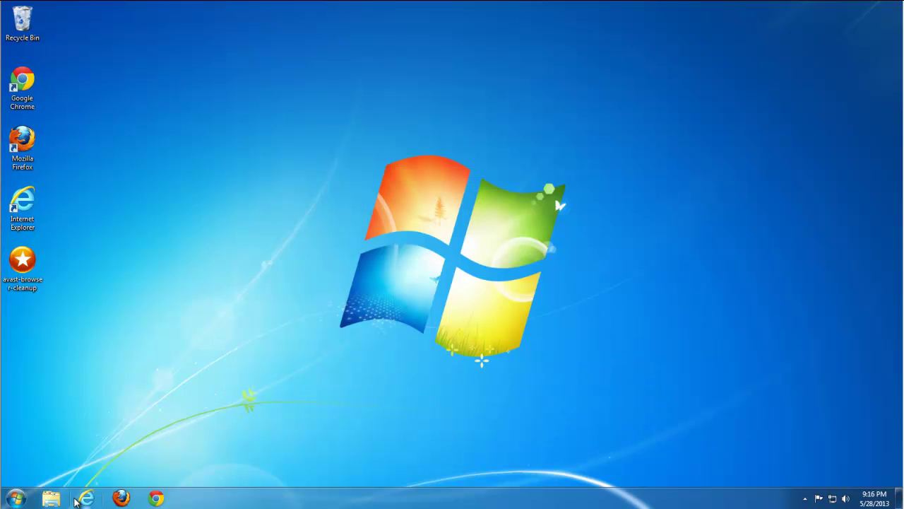
Step: Open Internet Explorer and delete its browsing history with the preselected data categories, applying the Internet Options
left_click(87, 498)
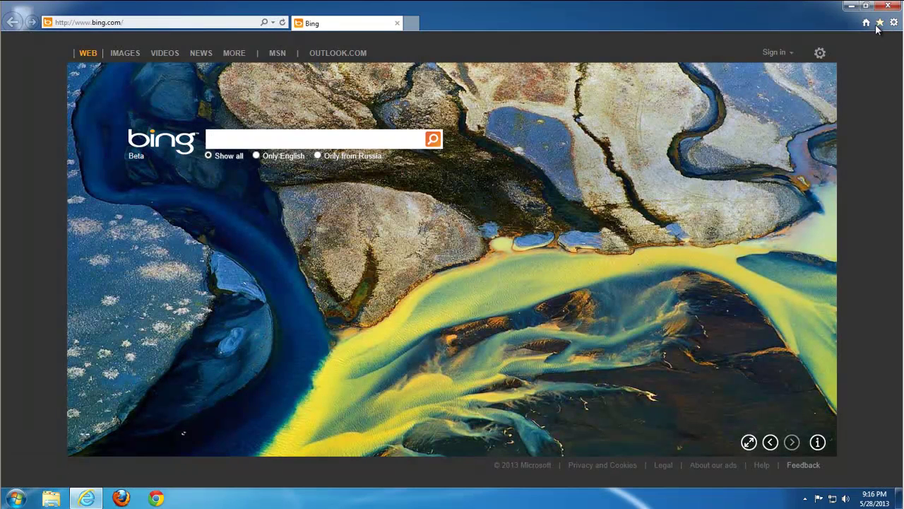
left_click(894, 22)
left_click(814, 157)
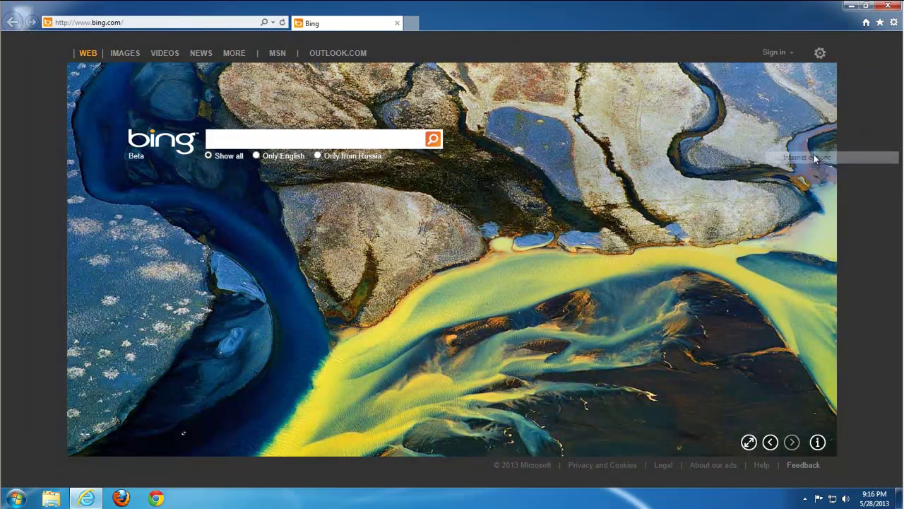
left_click(152, 235)
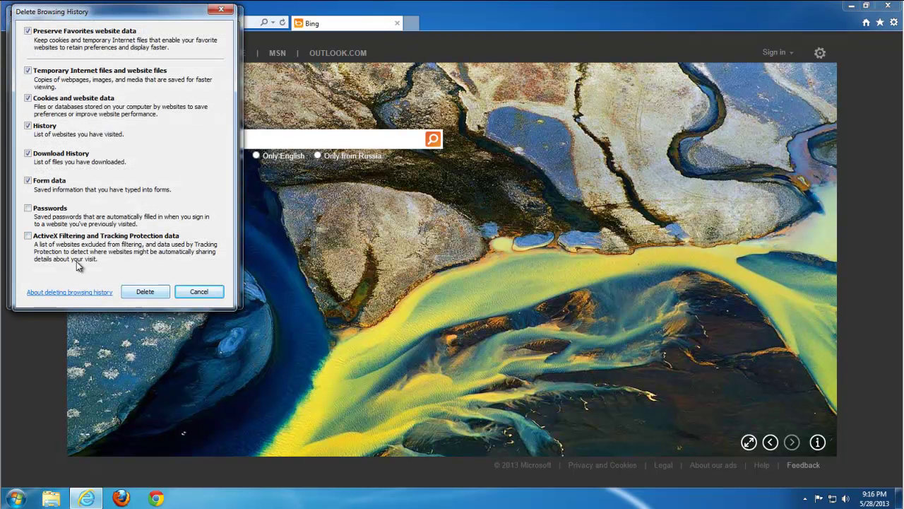
left_click(145, 292)
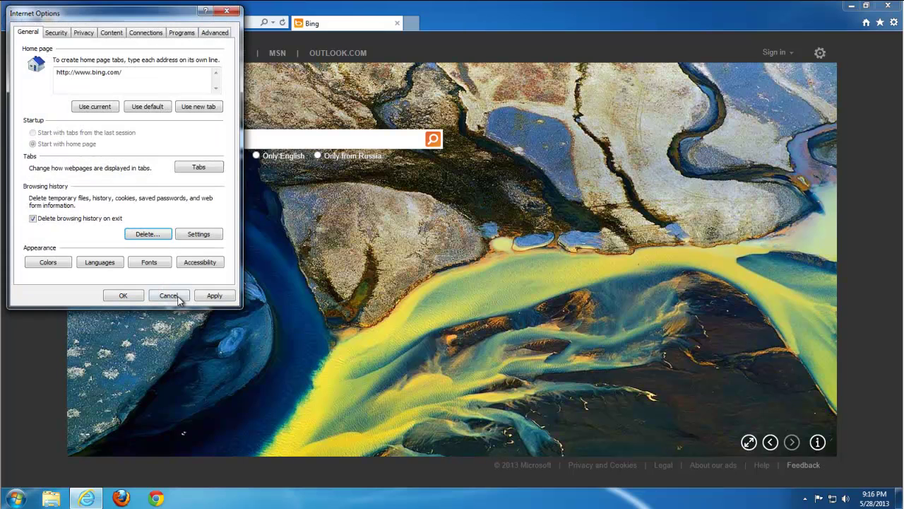
left_click(215, 296)
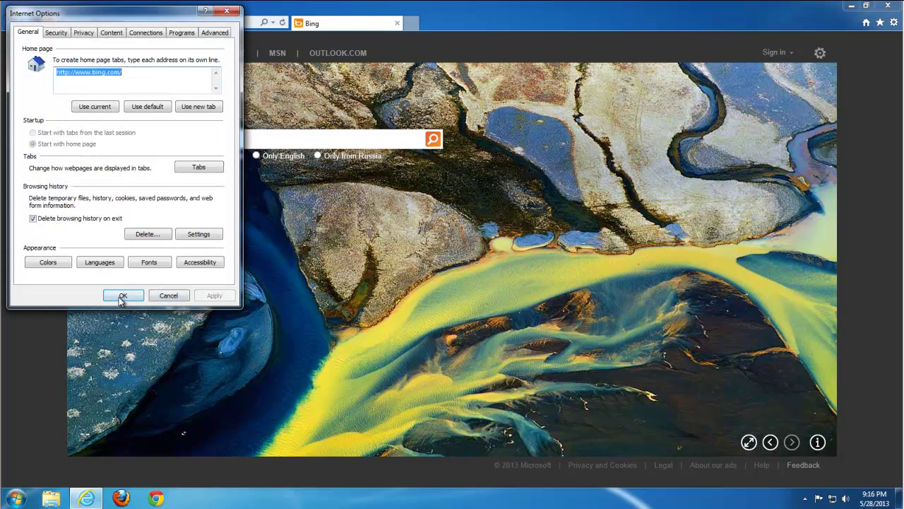
left_click(120, 296)
Step: Remove the Mysearchdial search provider from Internet Explorer's add-ons and close the browser
left_click(894, 22)
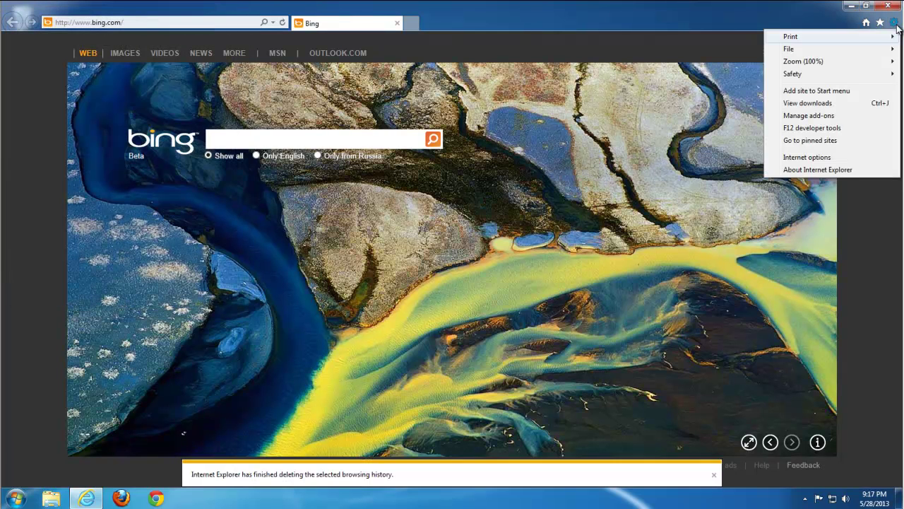
left_click(805, 115)
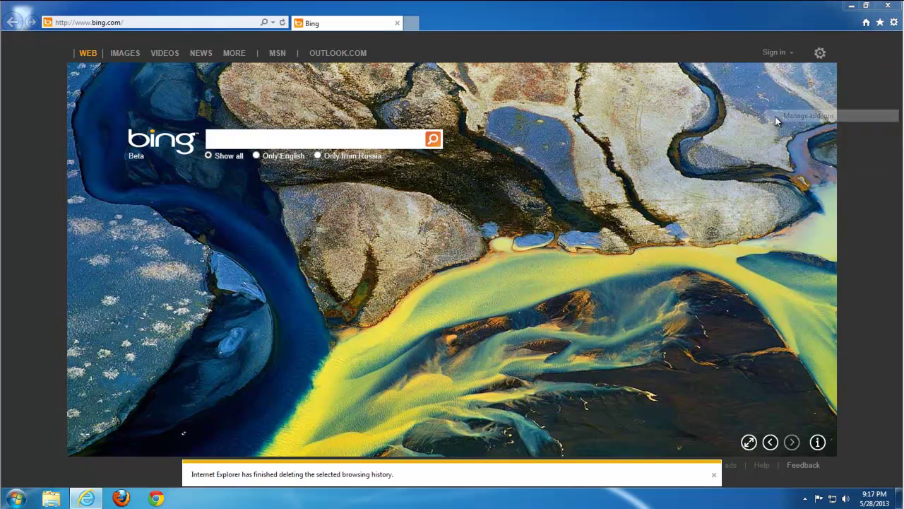
left_click(272, 188)
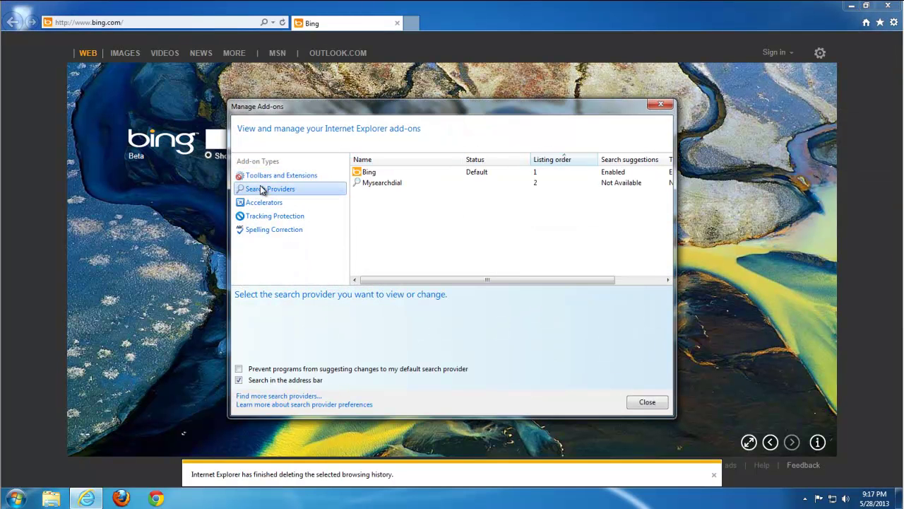
left_click(379, 183)
left_click(366, 173)
left_click(371, 185)
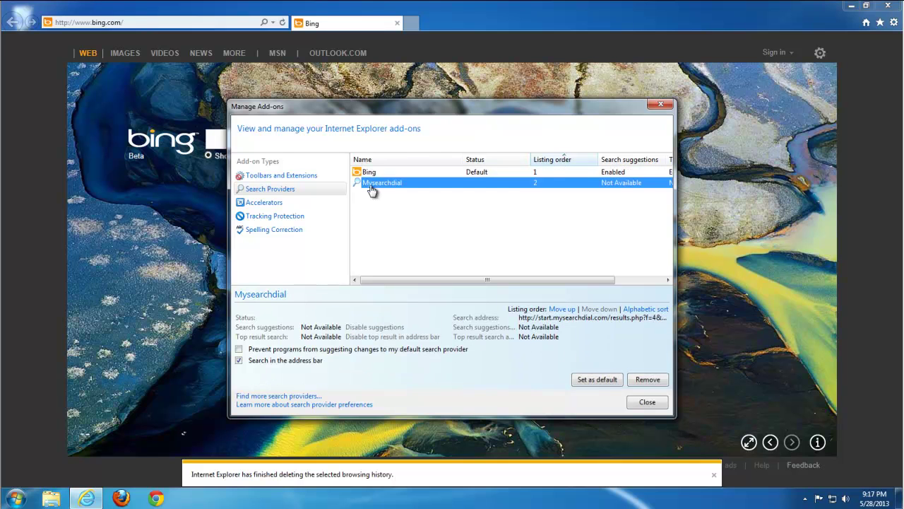
left_click(648, 379)
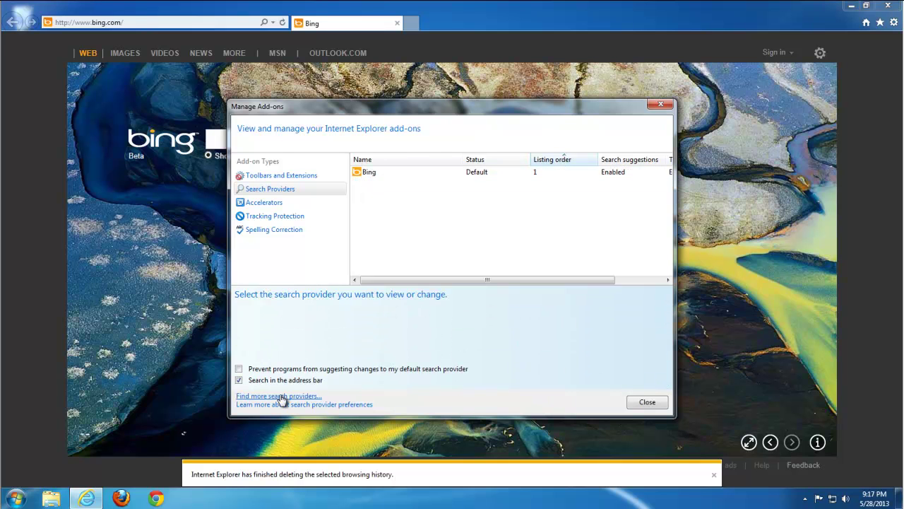
left_click(660, 104)
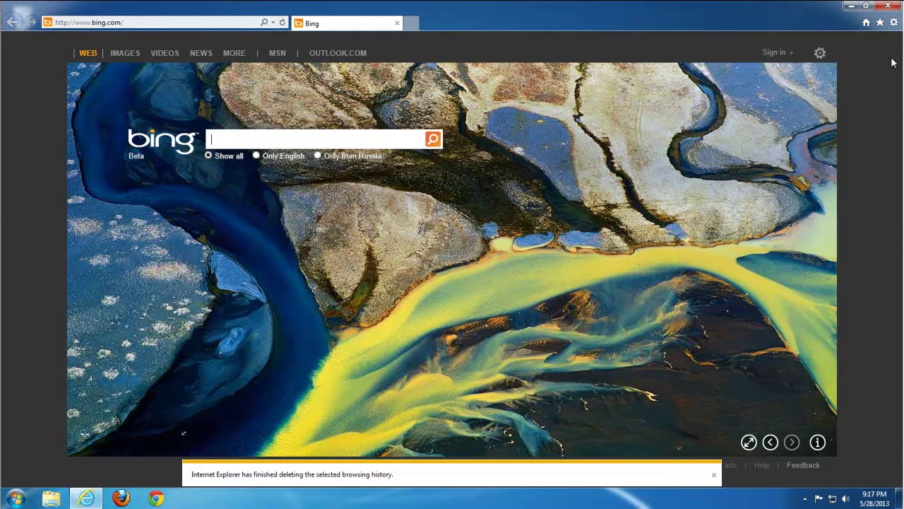
left_click(888, 6)
Step: Open Firefox without making it the default browser and check its list of installed search engines for Mysearchdial
left_click(121, 498)
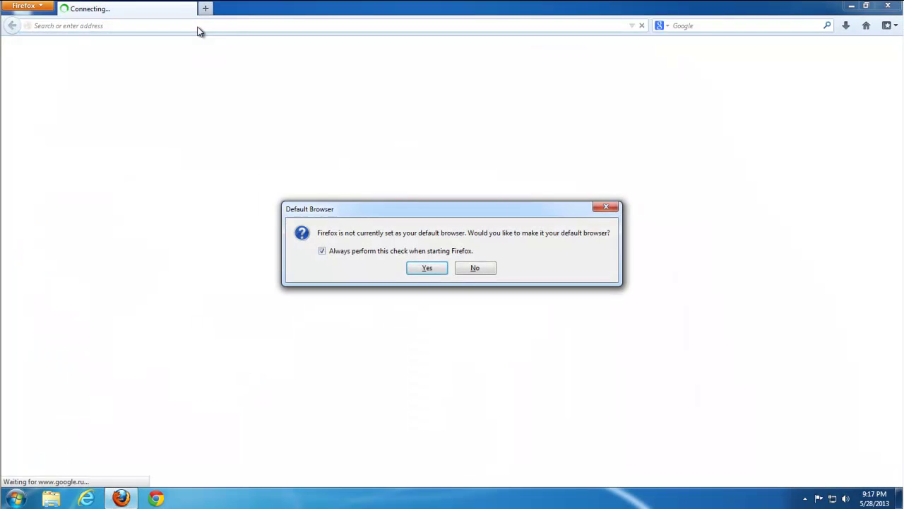
left_click(476, 267)
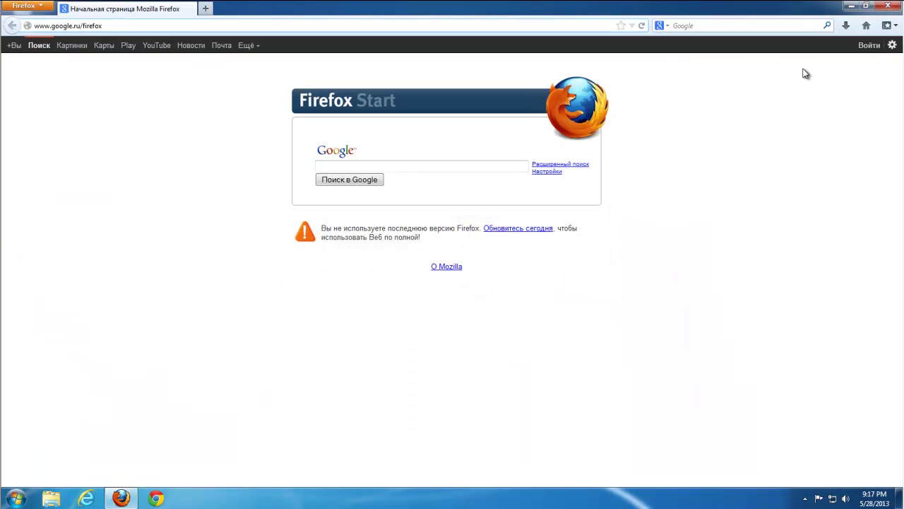
left_click(664, 25)
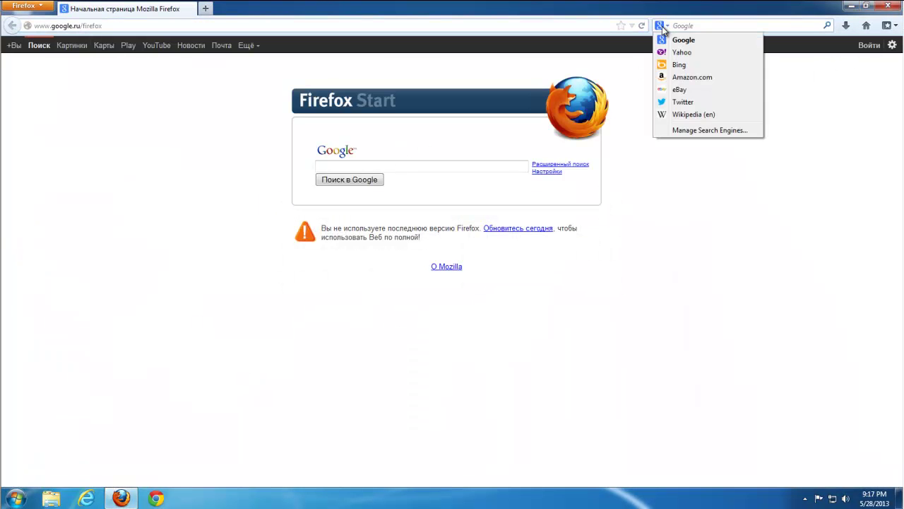
left_click(687, 131)
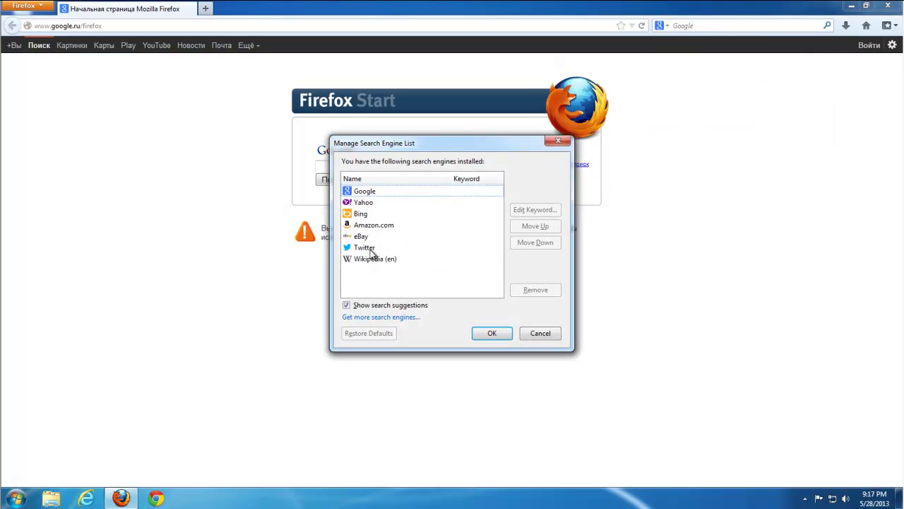
left_click(364, 238)
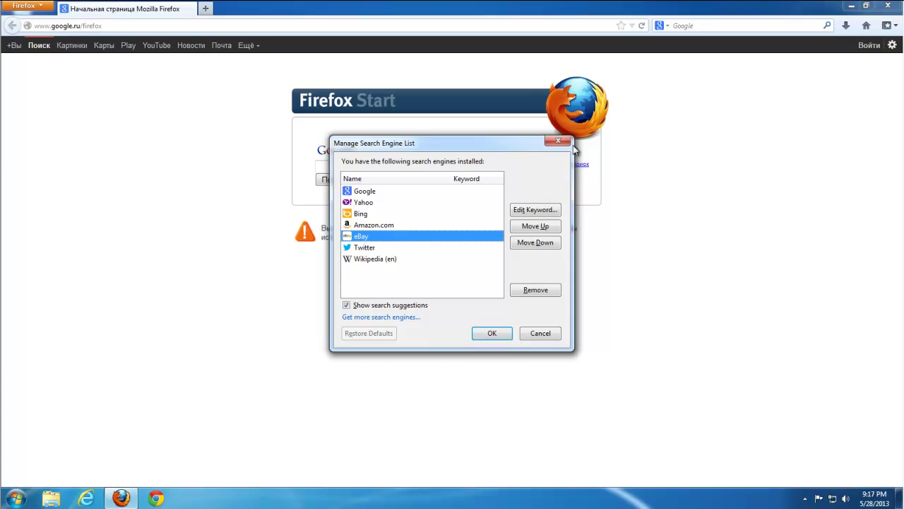
left_click(569, 142)
Step: Restore Firefox's home page to its default in the General options and save the change
left_click(26, 6)
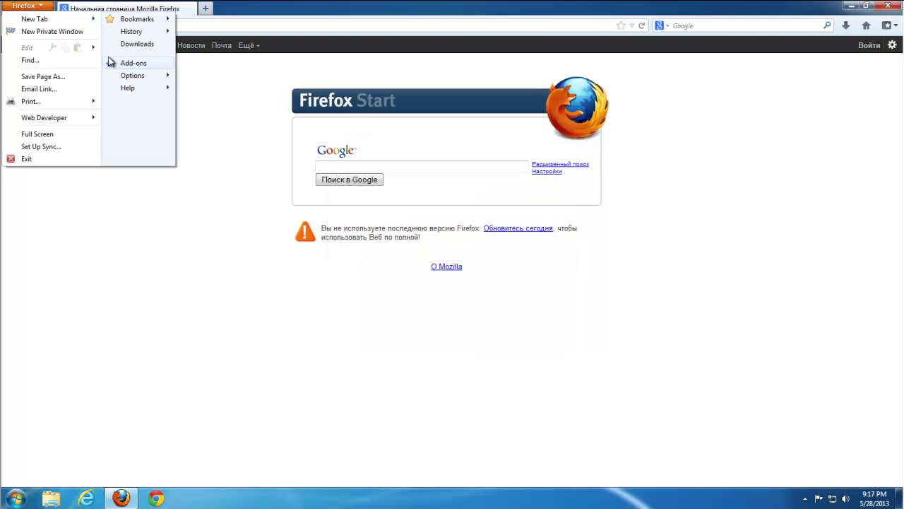
mouse_move(134, 77)
left_click(200, 77)
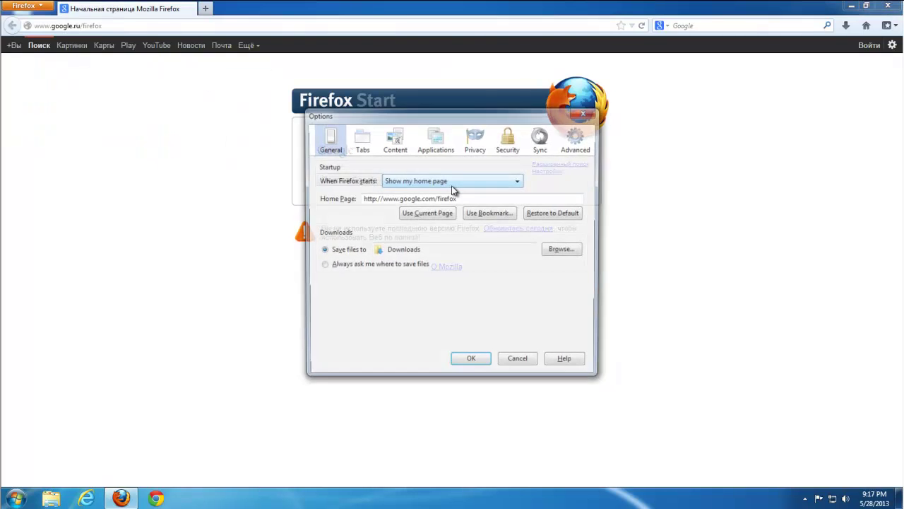
left_click(553, 214)
left_click(470, 363)
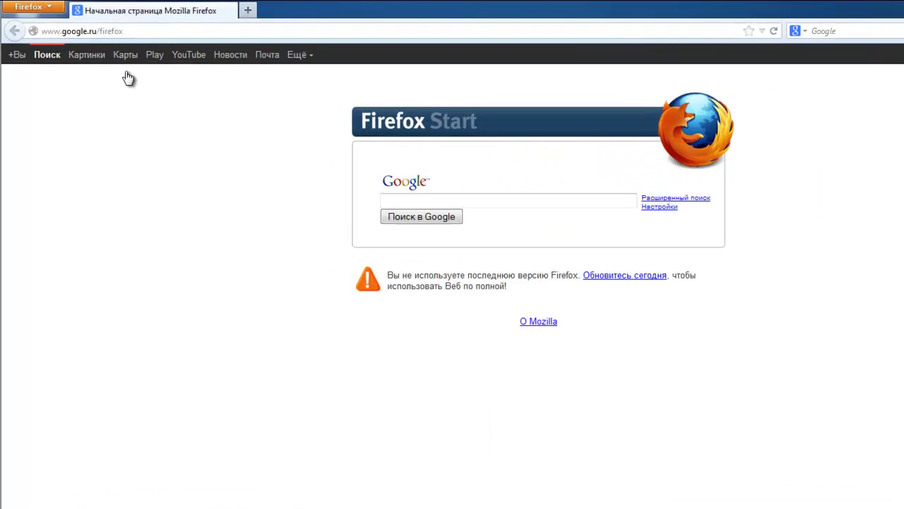
Step: Go to about:config in Firefox and accept the warranty warning to reach the preference list
left_click(72, 30)
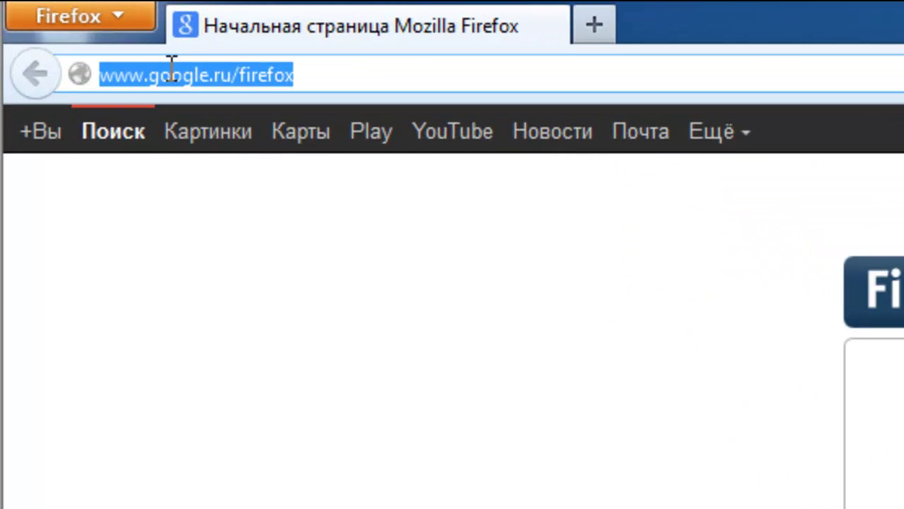
type("ab")
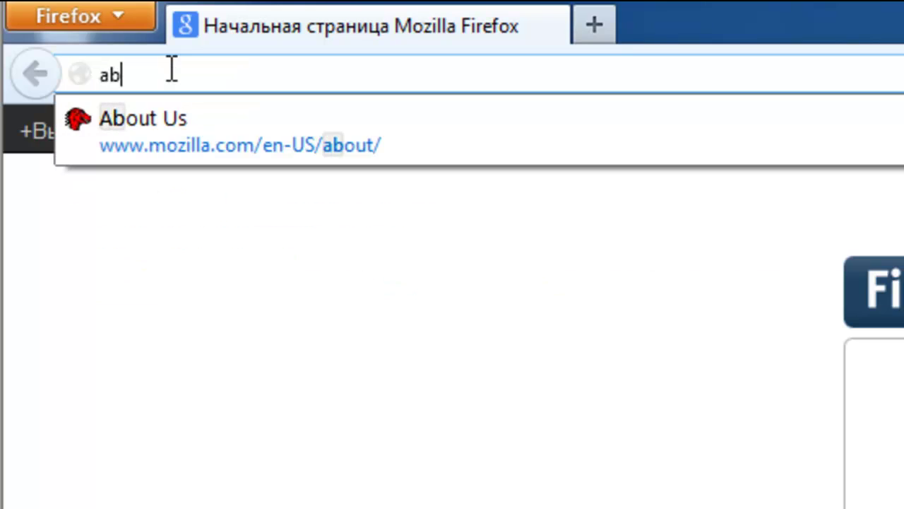
type("out:")
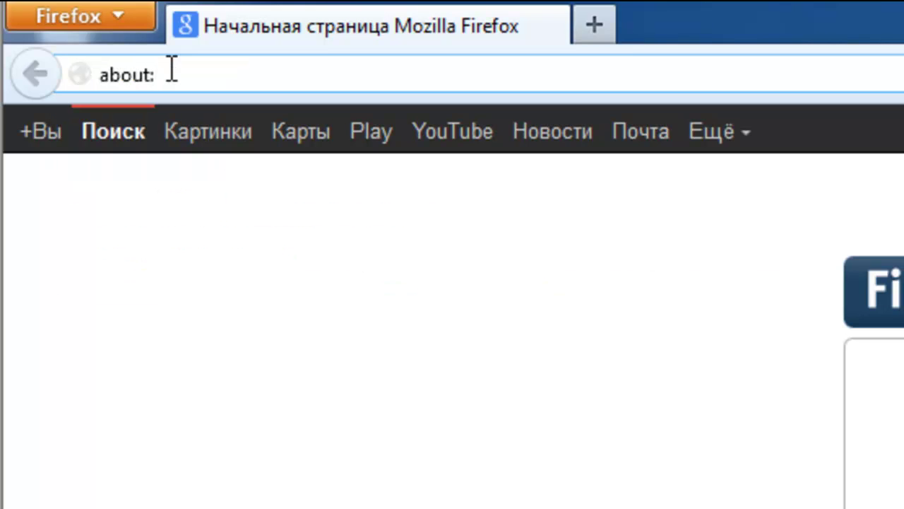
type("config")
key("Return")
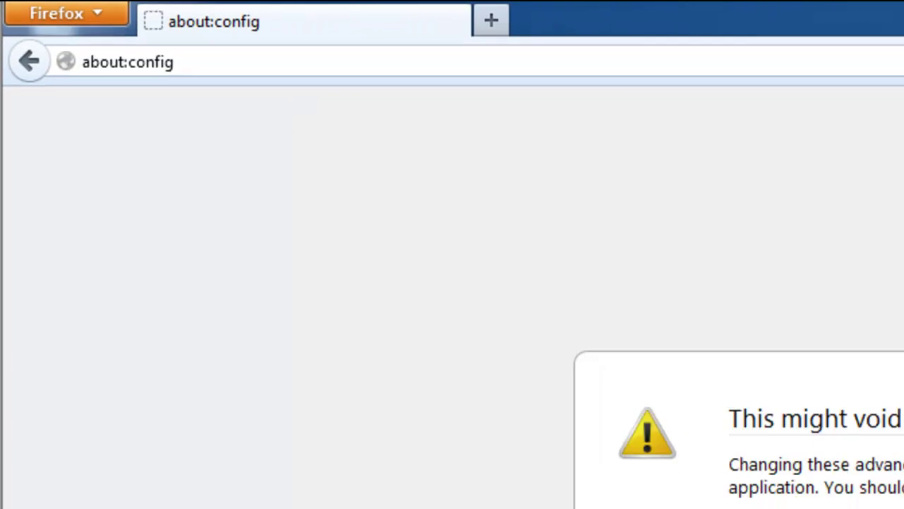
left_click(512, 281)
Step: Filter the Firefox preferences by mysearchdial
type("m")
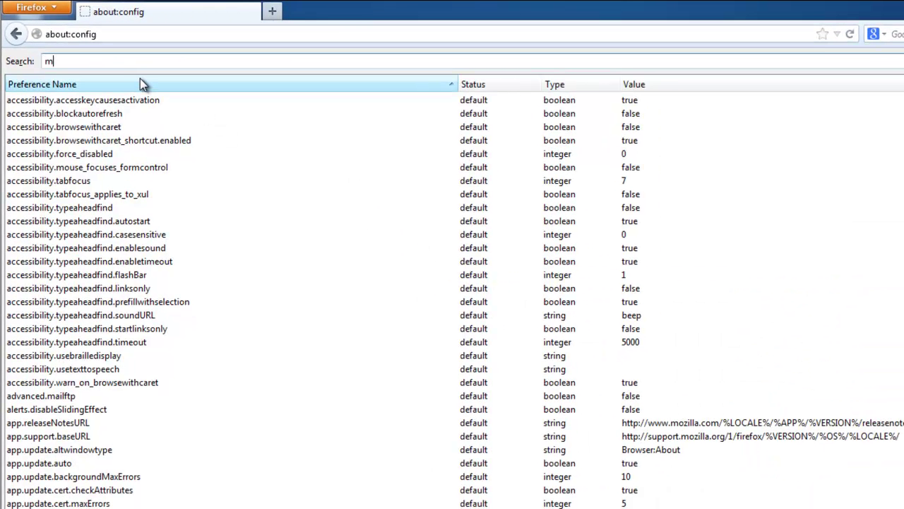
type("ysearch")
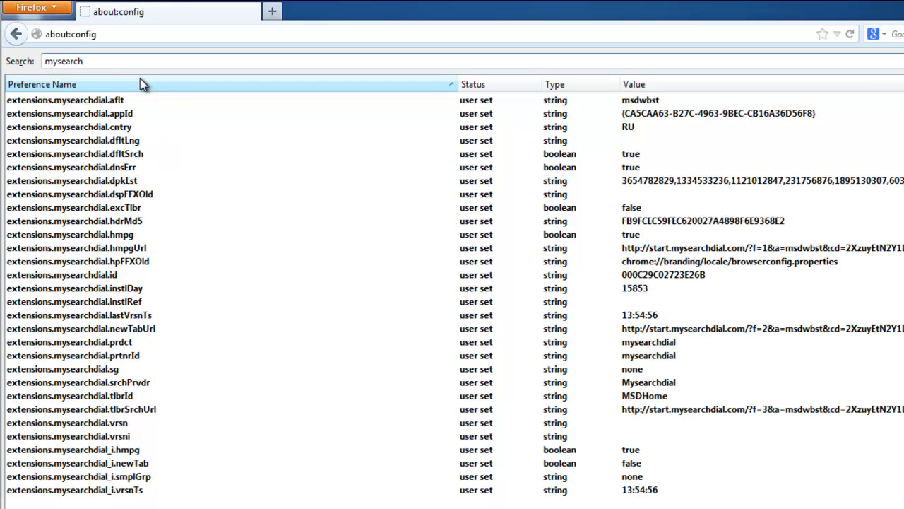
type("dial")
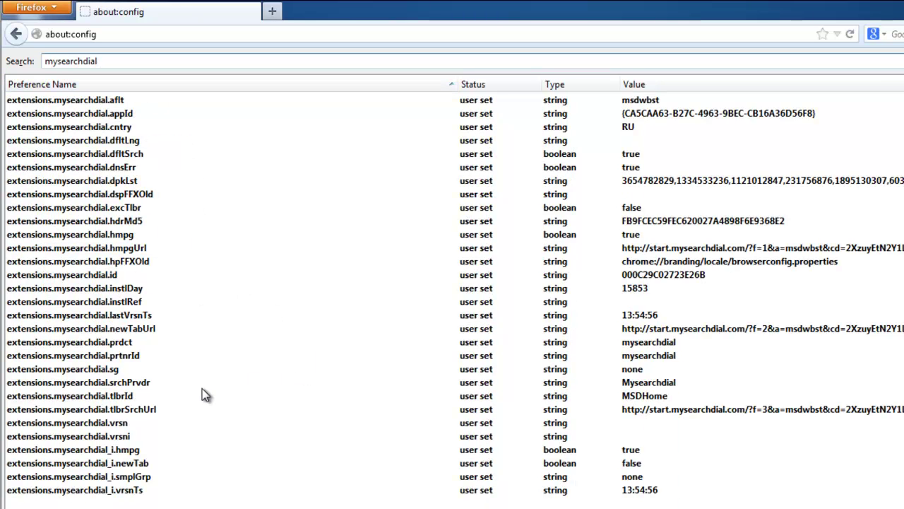
Step: Reset the extensions.mysearchdial URL preferences tlbrSrchUrl, newTabUrl and hmpgUrl to their defaults
right_click(104, 409)
left_click(137, 501)
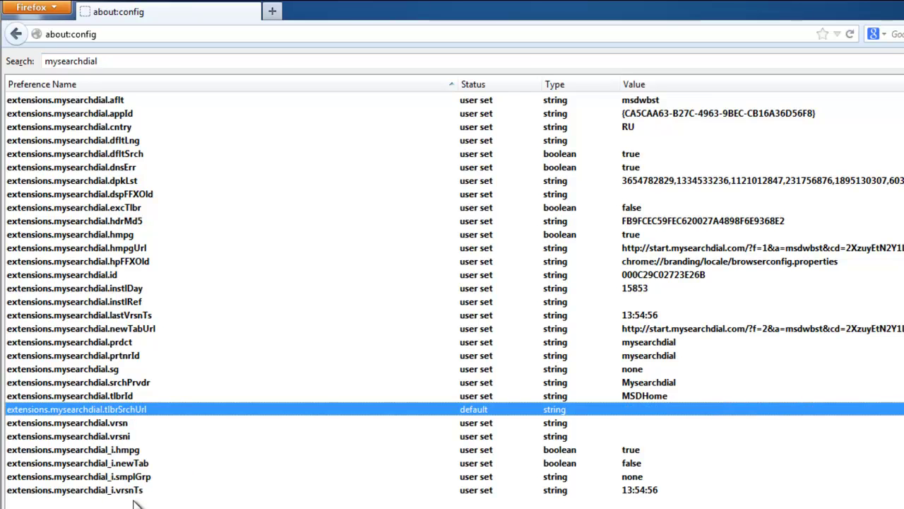
right_click(673, 330)
left_click(696, 399)
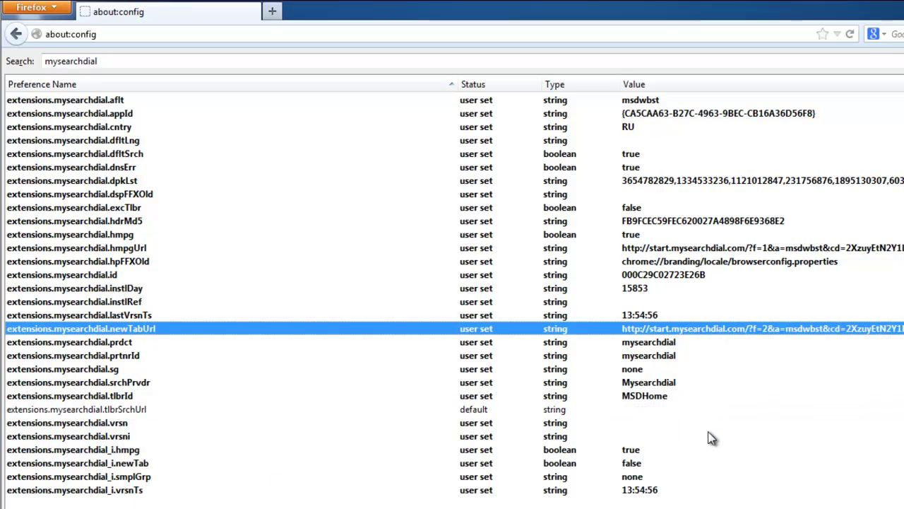
right_click(692, 247)
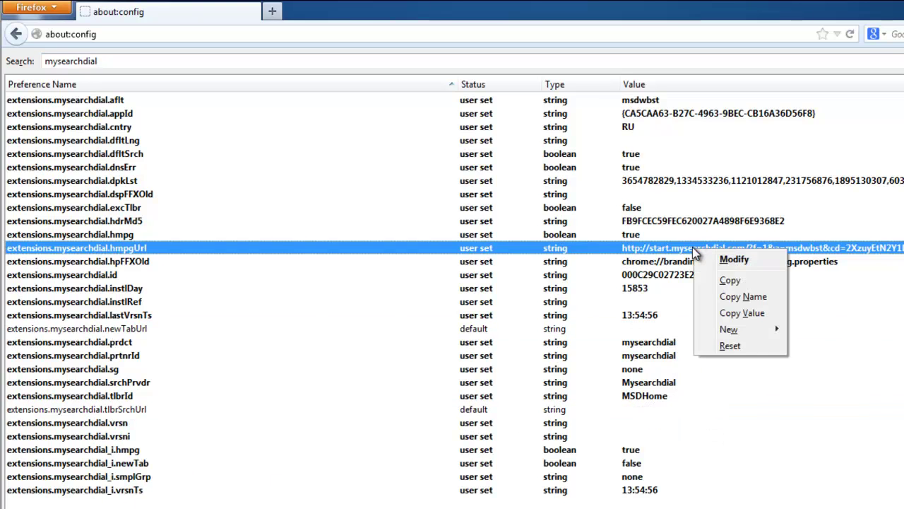
left_click(730, 346)
Step: Reset the preferences extensions.mysearchdial.aflt, dpkLst and hpFFXOld, and extensions.mysearchdial_i.newTab, to their defaults
right_click(631, 101)
left_click(660, 197)
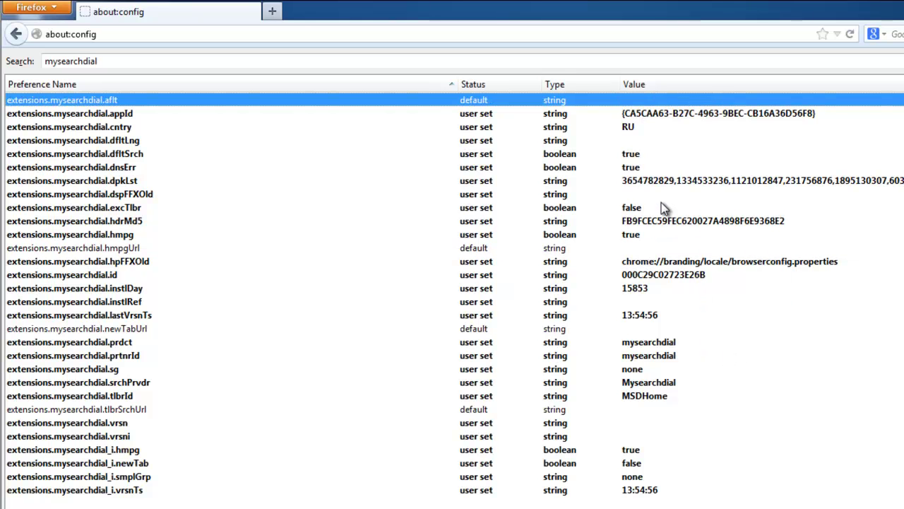
right_click(673, 182)
left_click(703, 281)
right_click(682, 263)
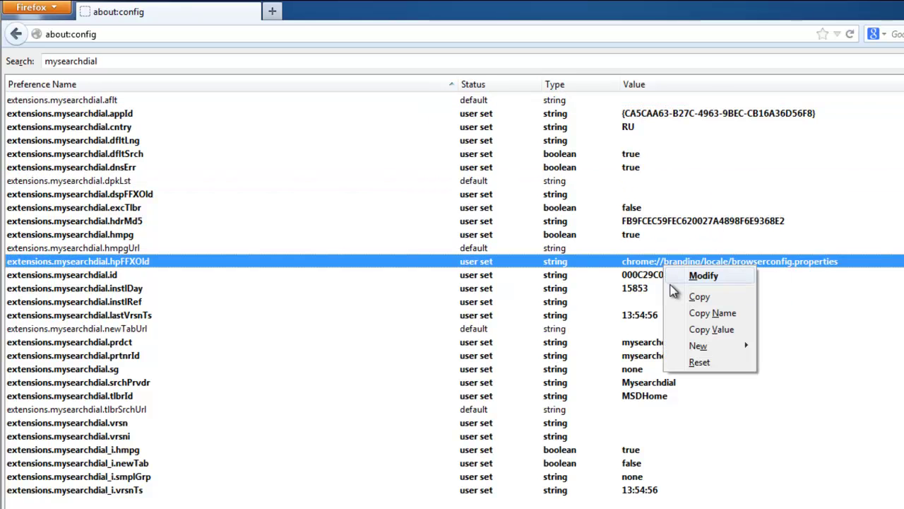
left_click(703, 363)
right_click(623, 466)
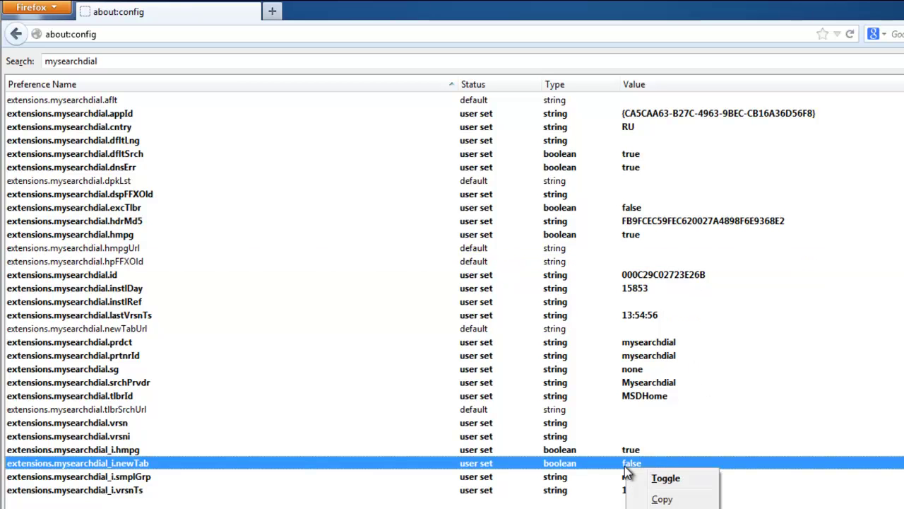
left_click(644, 508)
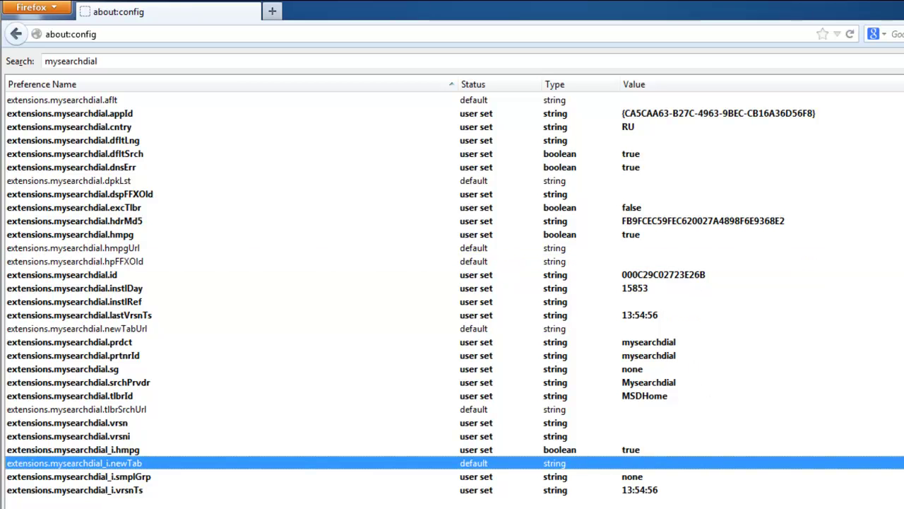
Step: Reset the extensions.mysearchdial preferences appId, cntry, dfltLng, dfltSrch and dnsErr to their defaults
right_click(89, 117)
left_click(104, 213)
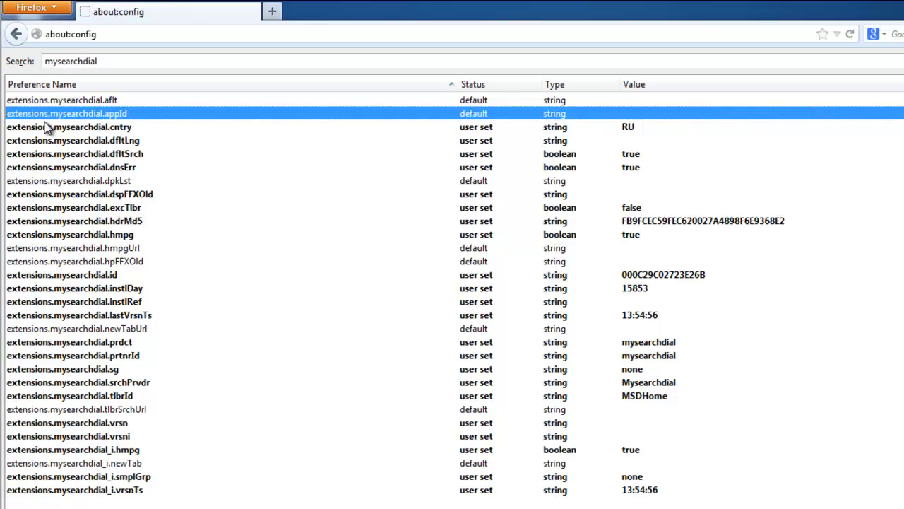
right_click(48, 127)
left_click(95, 223)
right_click(59, 144)
left_click(83, 238)
right_click(48, 154)
left_click(84, 252)
right_click(46, 171)
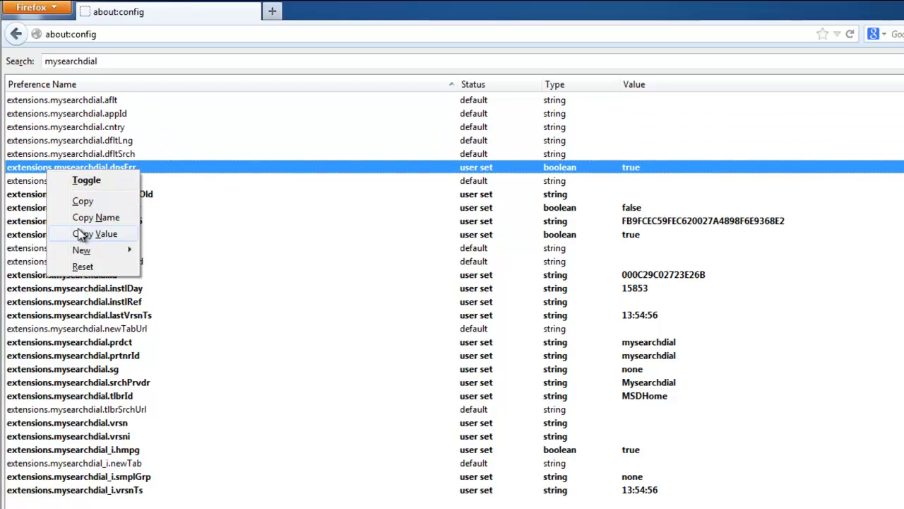
left_click(79, 265)
Step: Reset the extensions.mysearchdial preferences dspFFXOld, excTlbr, hdrMd5 and hmpg to their defaults
right_click(44, 198)
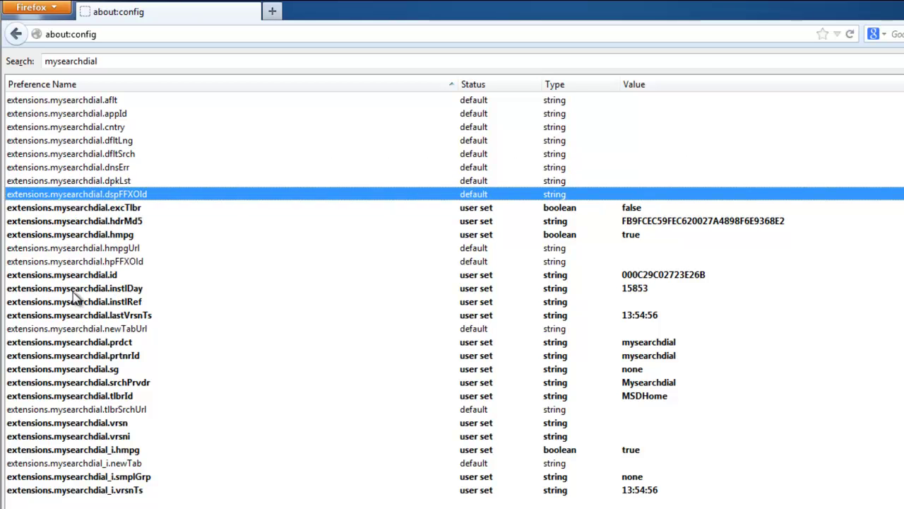
left_click(77, 294)
right_click(37, 212)
left_click(74, 309)
right_click(41, 226)
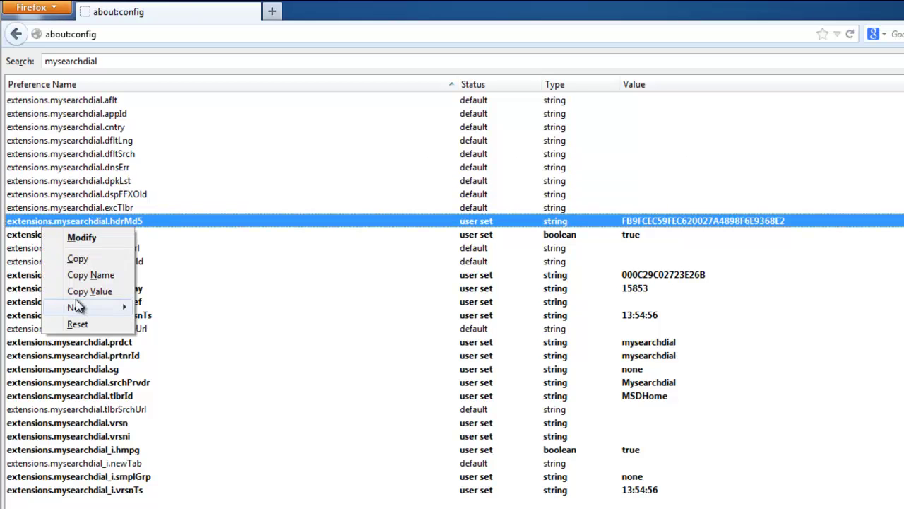
left_click(76, 325)
right_click(59, 236)
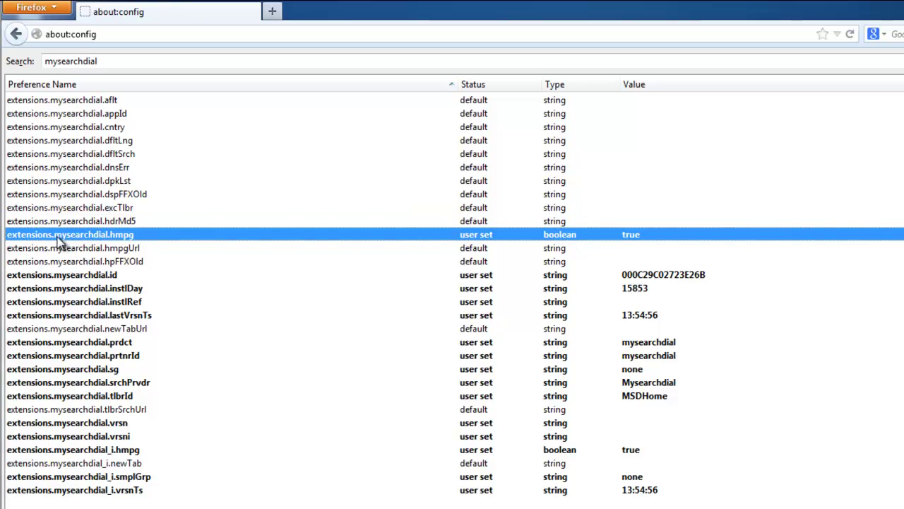
left_click(80, 337)
Step: Reset the extensions.mysearchdial preferences id, instlDay, instlRef and lastVrsnTs to their defaults
right_click(44, 278)
left_click(77, 375)
right_click(50, 294)
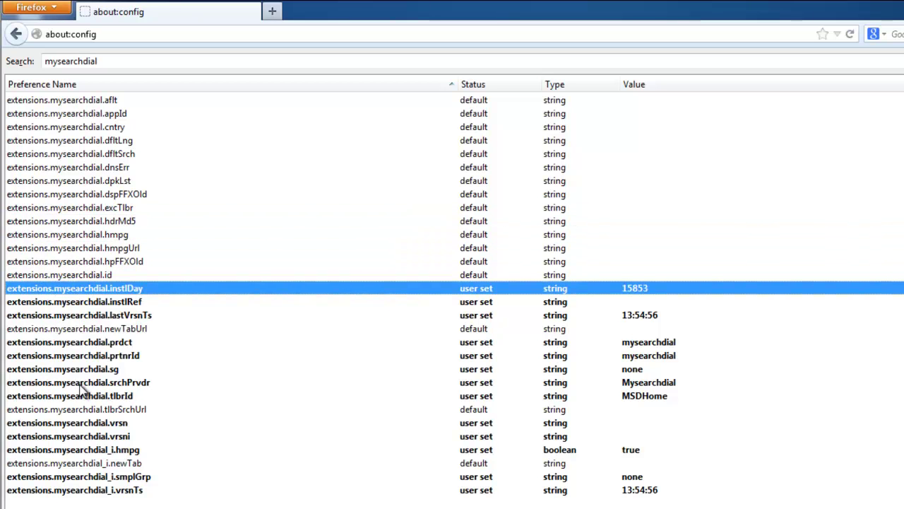
left_click(78, 385)
right_click(44, 303)
left_click(75, 395)
right_click(39, 316)
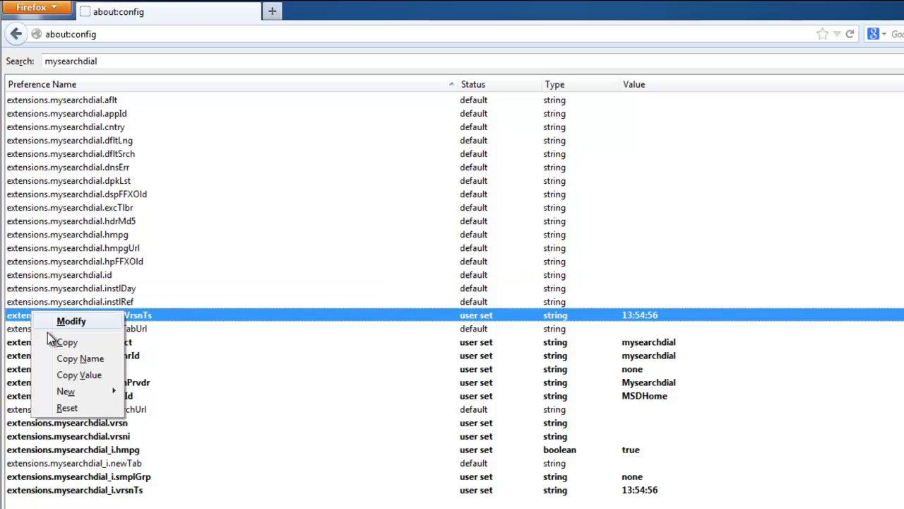
left_click(72, 407)
Step: Reset the extensions.mysearchdial preferences prdct, prtnrId, tlbrId, srchPrvdr and sg to their defaults
right_click(65, 344)
left_click(86, 436)
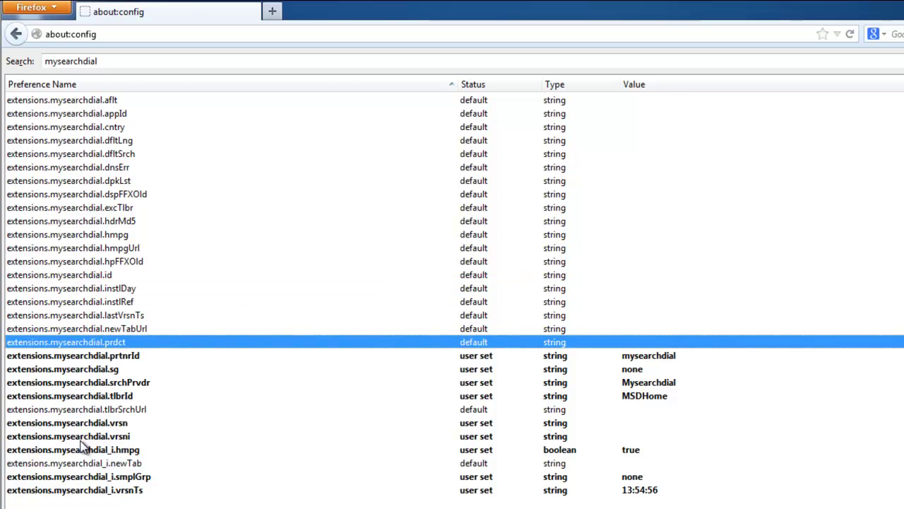
right_click(44, 356)
left_click(78, 449)
right_click(44, 398)
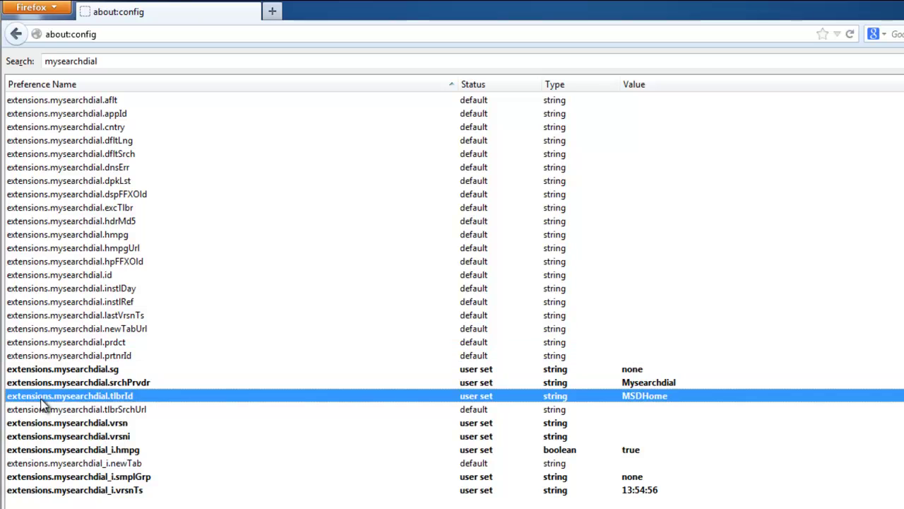
left_click(70, 492)
right_click(46, 385)
left_click(74, 479)
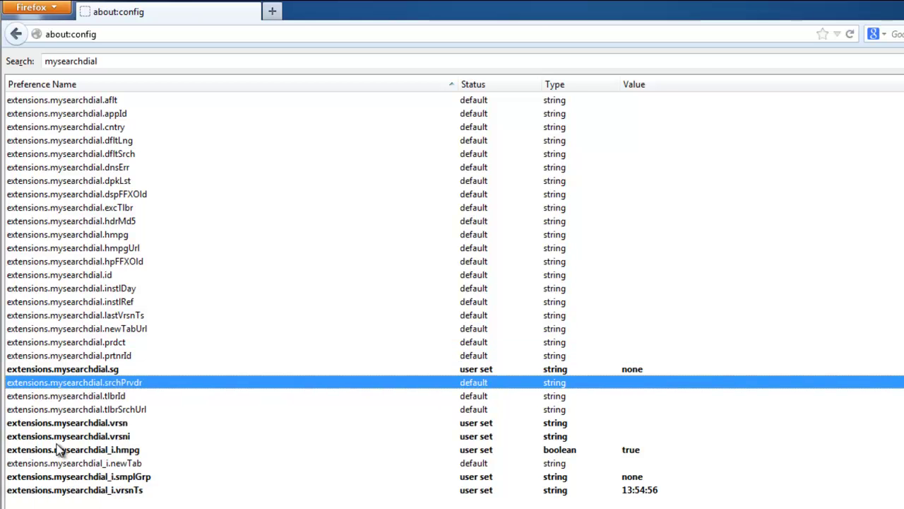
right_click(45, 371)
left_click(78, 468)
Step: Reset extensions.mysearchdial.vrsn and vrsni, plus extensions.mysearchdial_i.hmpg, smplGrp and vrsnTs, to their defaults
right_click(38, 422)
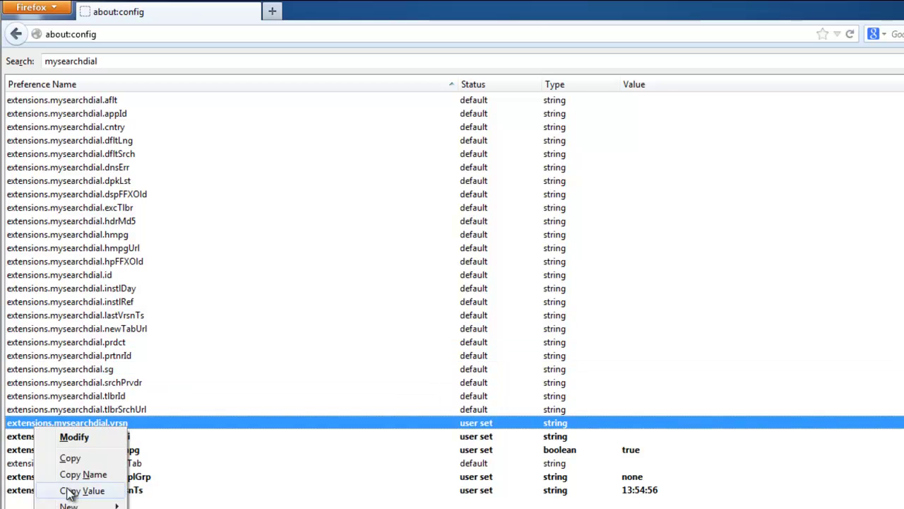
left_click(74, 508)
right_click(44, 442)
left_click(75, 506)
right_click(34, 441)
right_click(25, 454)
left_click(74, 508)
right_click(35, 477)
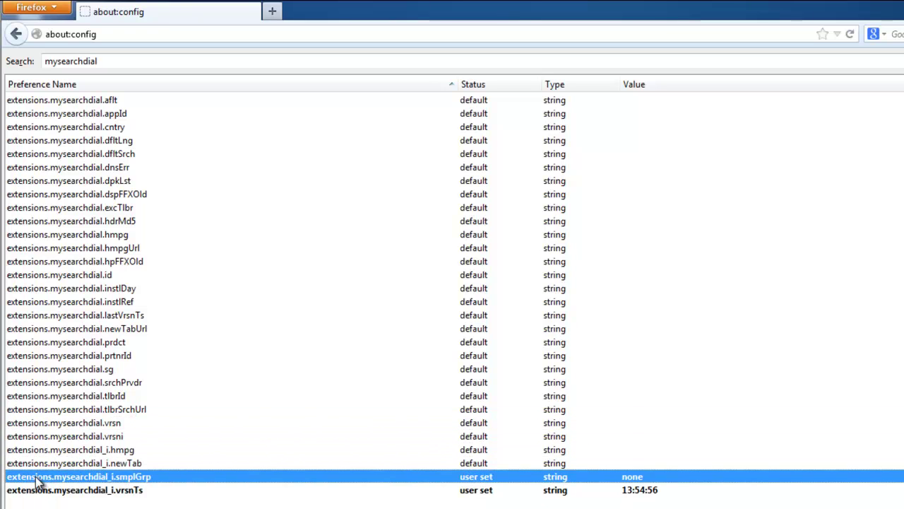
left_click(74, 508)
right_click(32, 490)
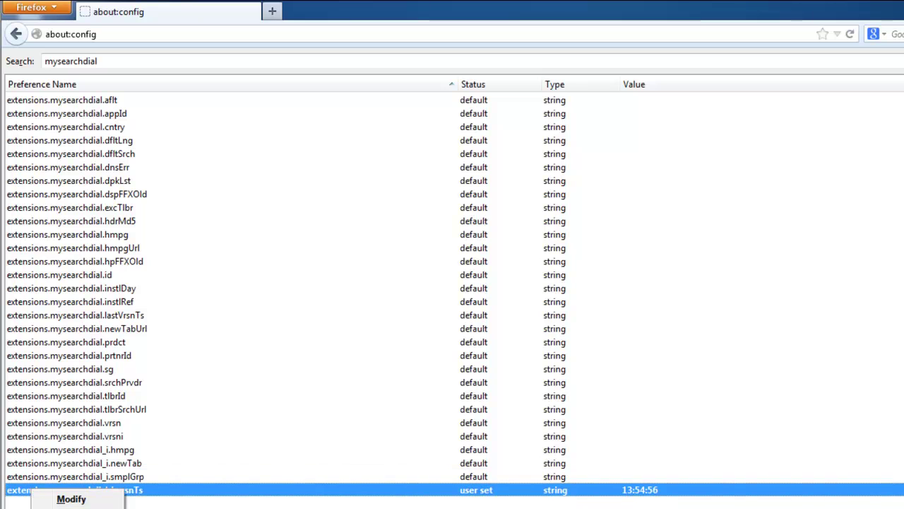
left_click(75, 508)
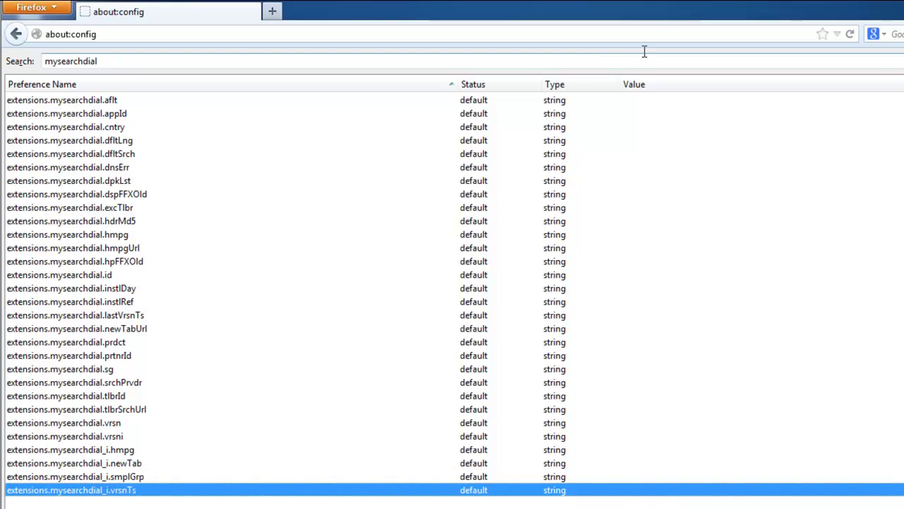
Step: Clear the recent Firefox history with the time range set to Today
left_click(32, 7)
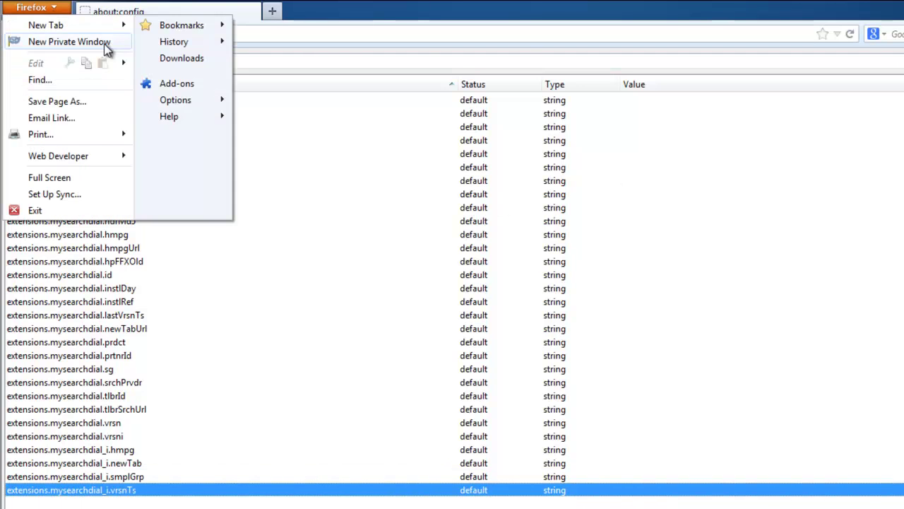
mouse_move(190, 101)
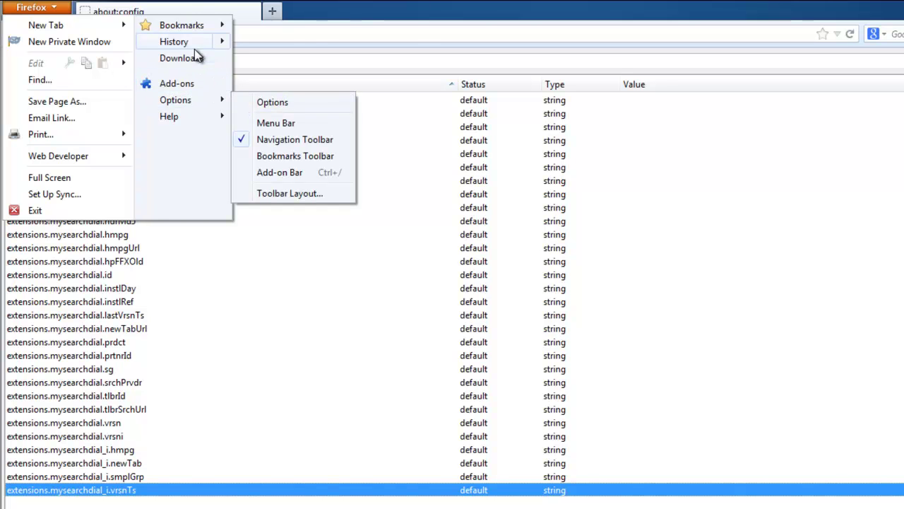
mouse_move(222, 42)
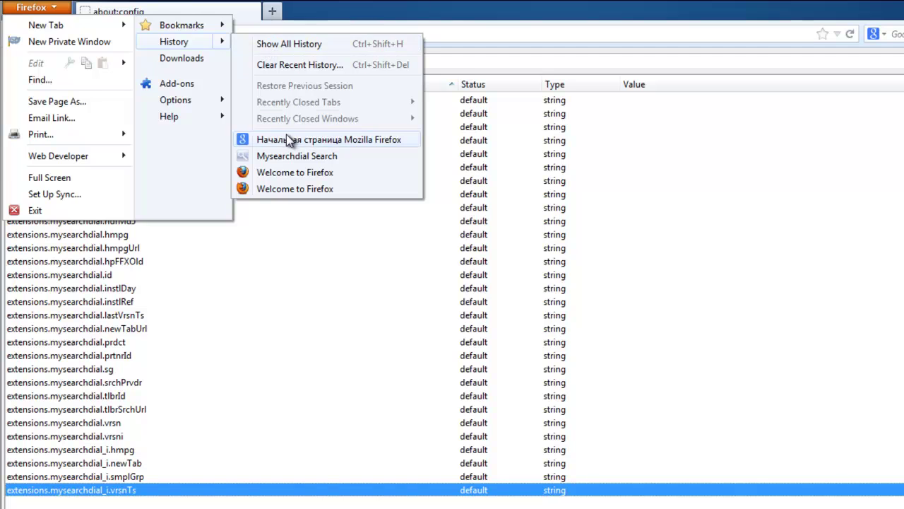
left_click(279, 64)
left_click(619, 299)
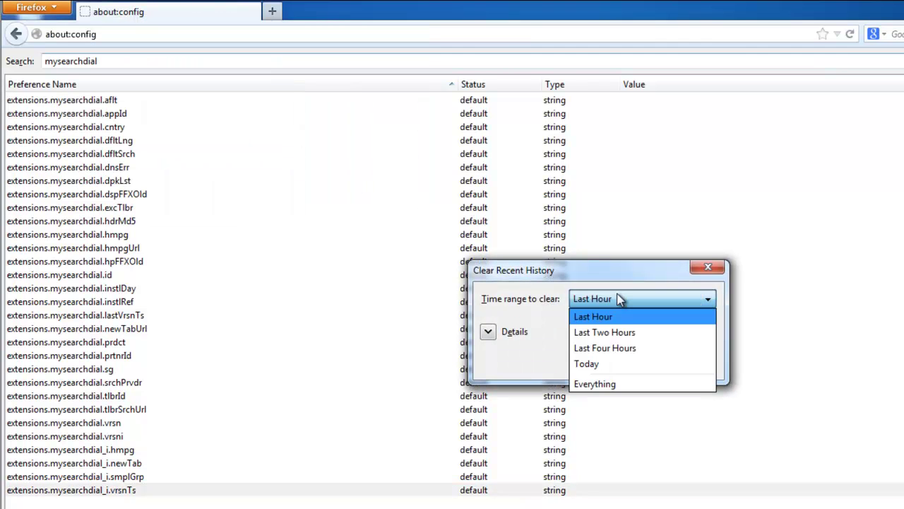
left_click(608, 364)
left_click(625, 361)
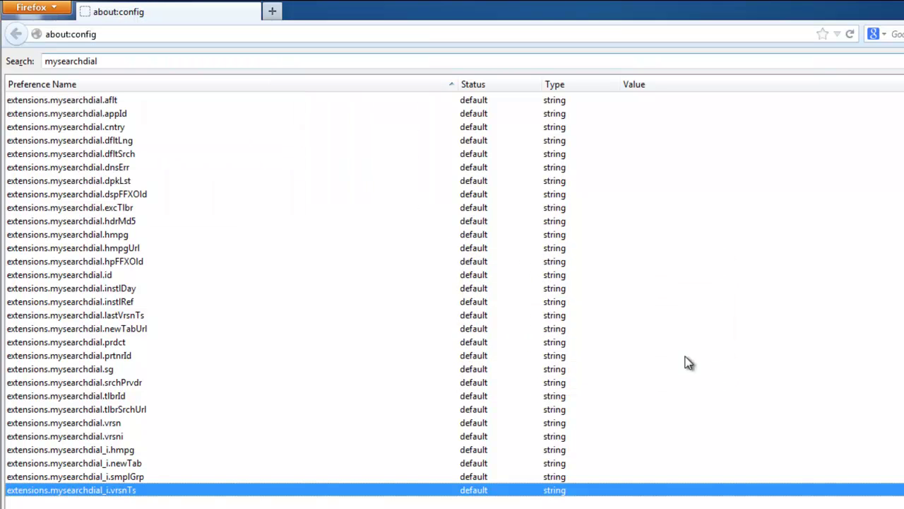
Step: Reset Firefox to its default state from the Troubleshooting Information page and finish the Import Wizard
left_click(31, 10)
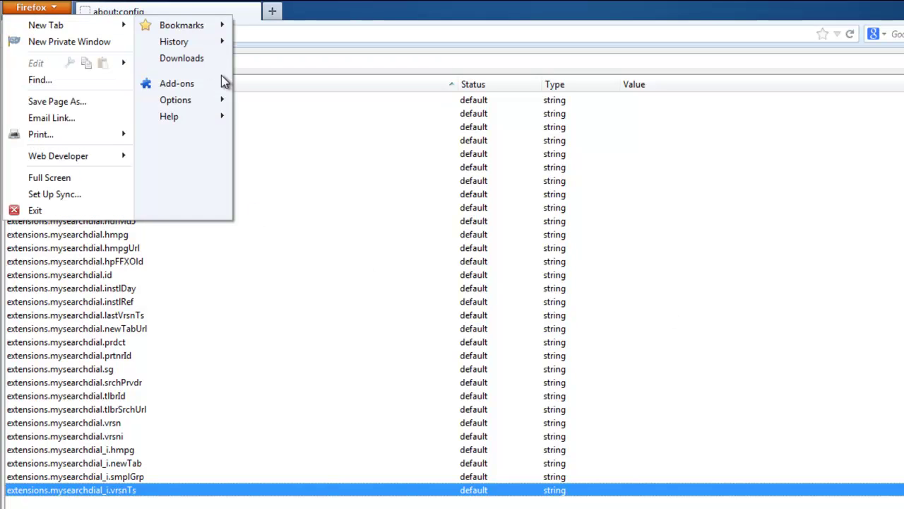
mouse_move(221, 119)
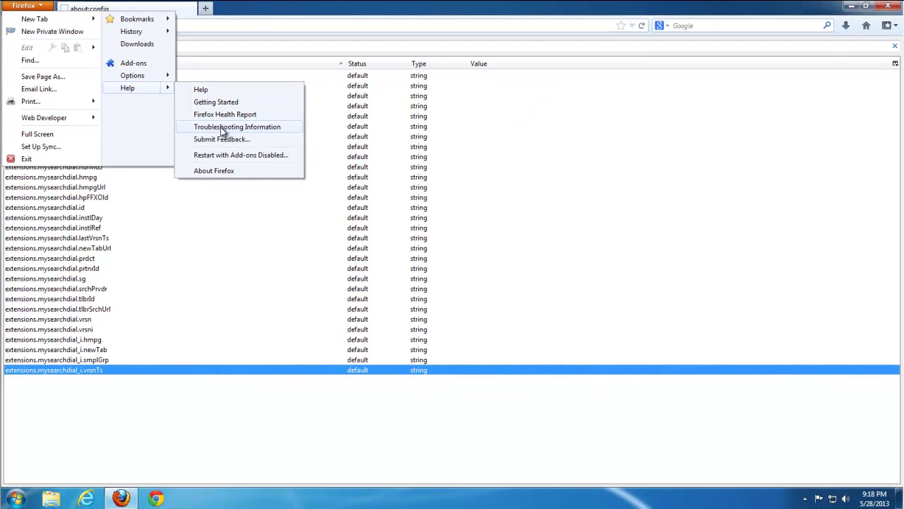
left_click(244, 135)
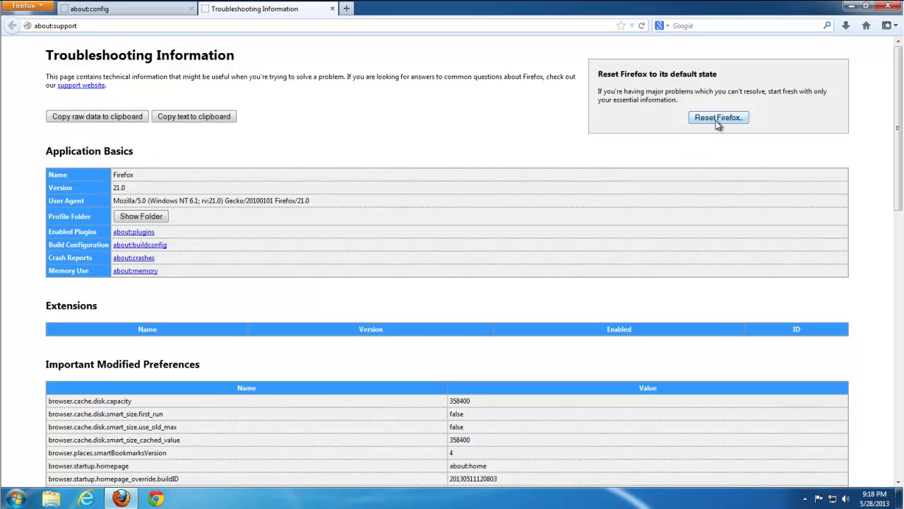
left_click(716, 119)
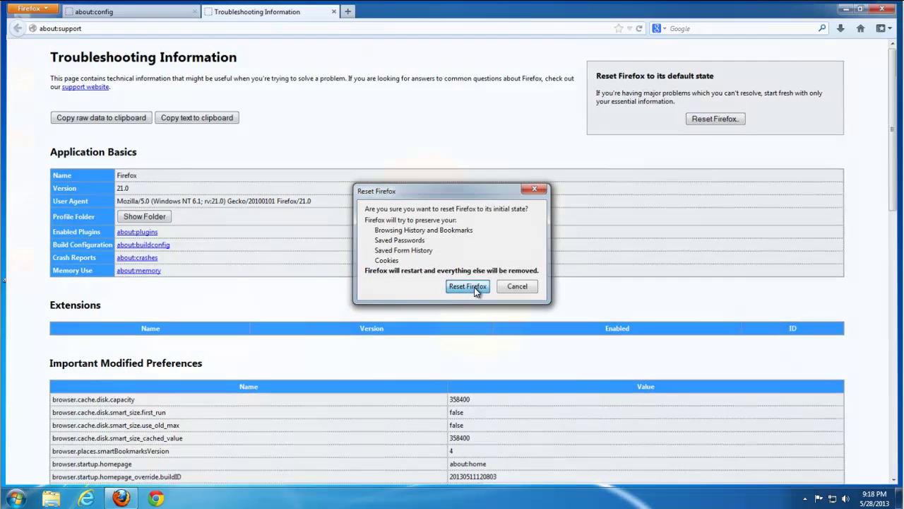
left_click(467, 286)
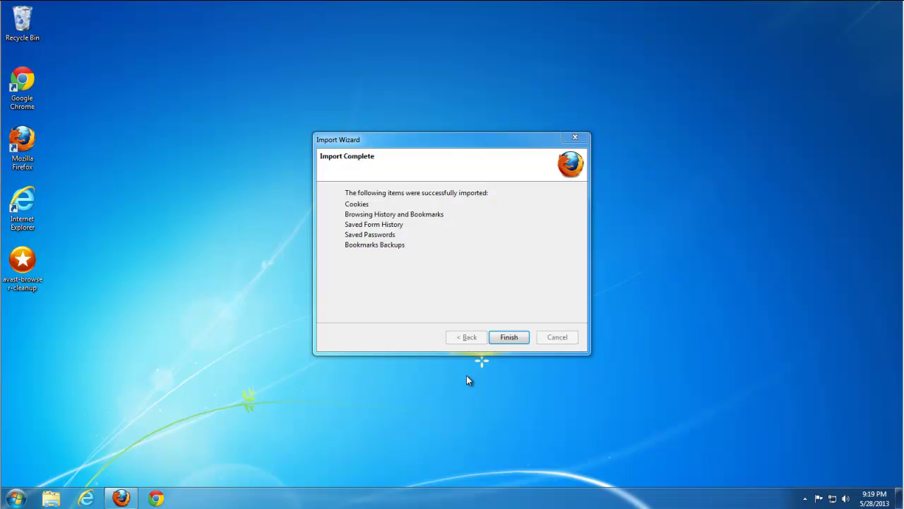
left_click(505, 337)
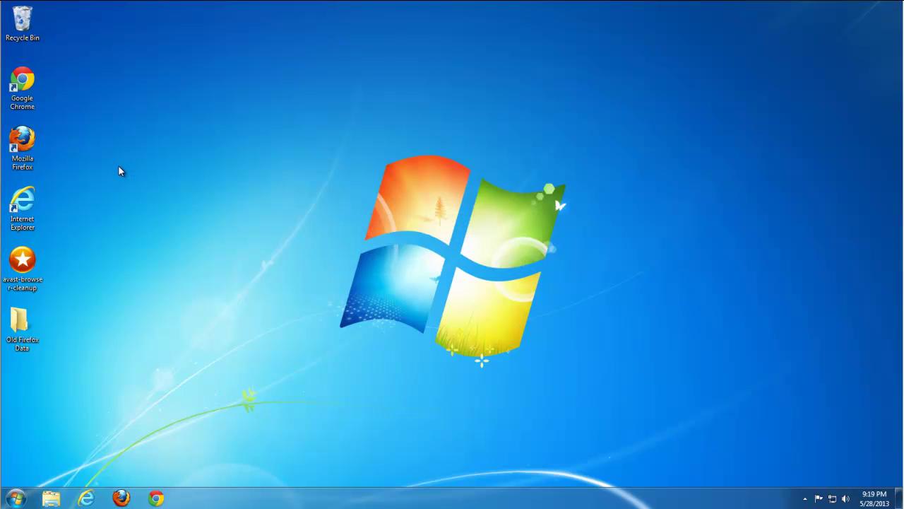
Step: Refresh the desktop and move the Old Firefox Data folder to the Recycle Bin
right_click(144, 215)
left_click(158, 199)
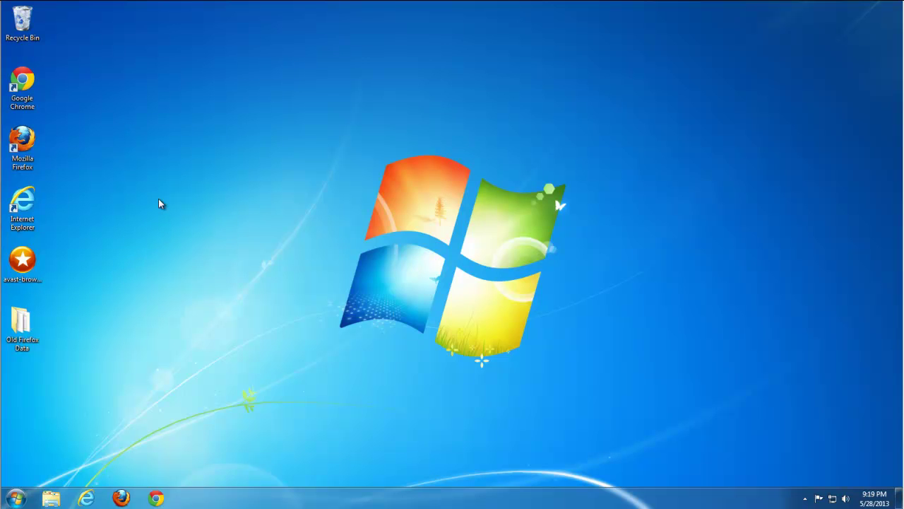
left_click_drag(147, 206, 3, 323)
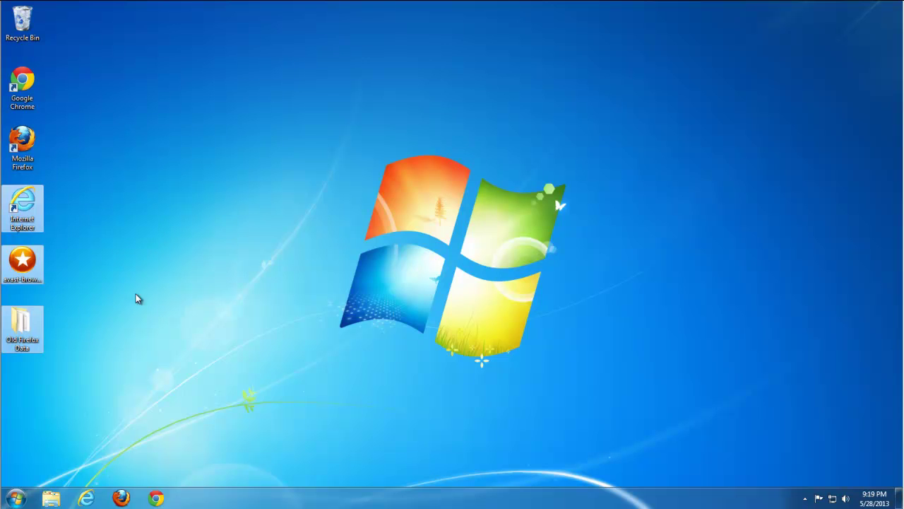
left_click(89, 309)
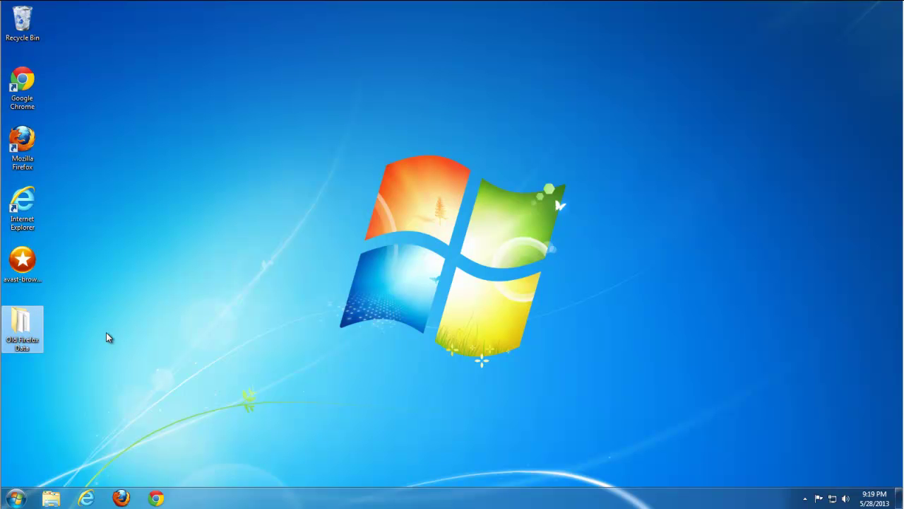
key("Delete")
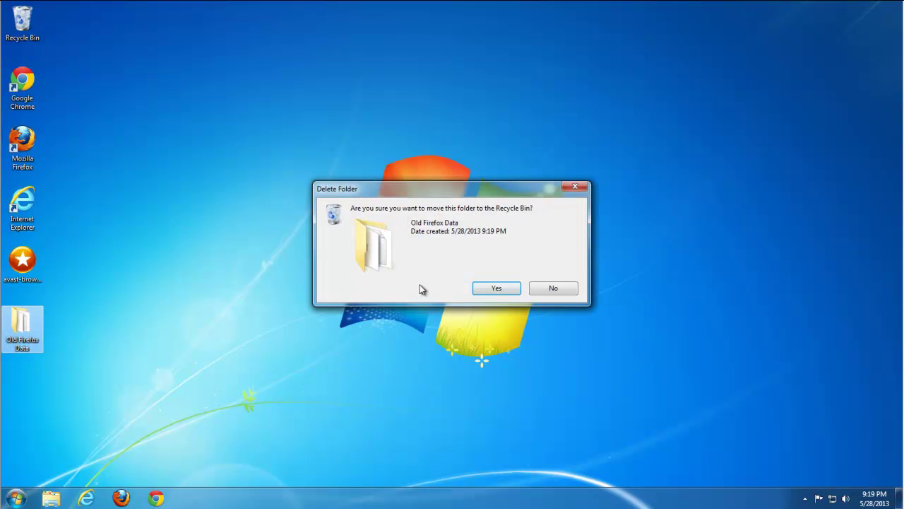
left_click(486, 288)
Step: Launch Chrome and the reset Firefox, declining to make Firefox the default browser and closing its Welcome to Firefox tab
left_click(157, 499)
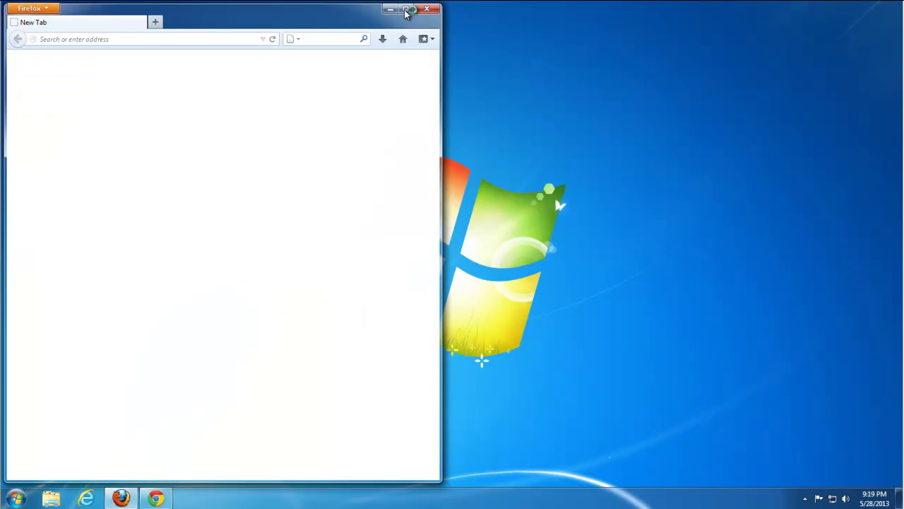
left_click(407, 9)
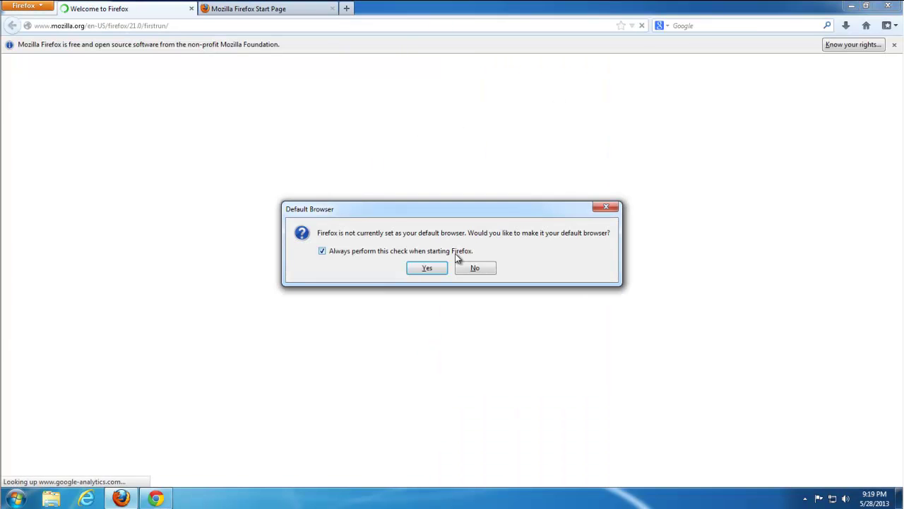
left_click(475, 269)
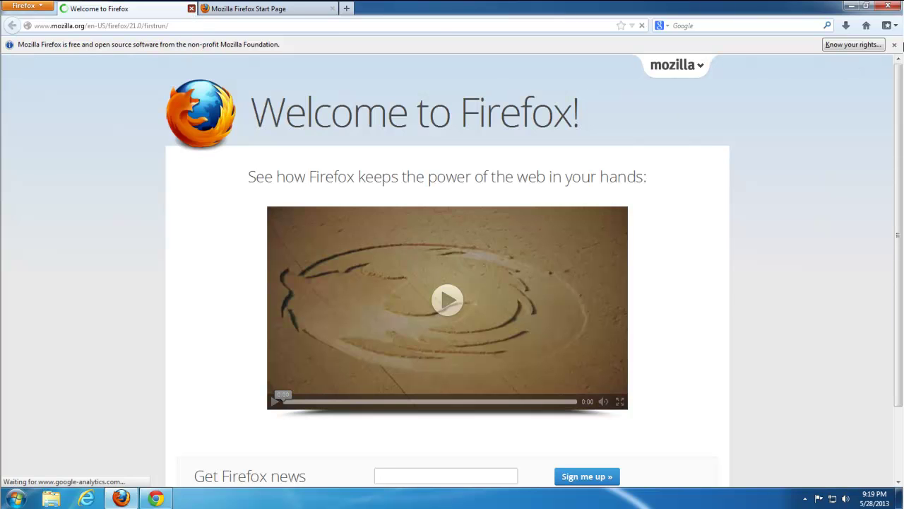
left_click(191, 9)
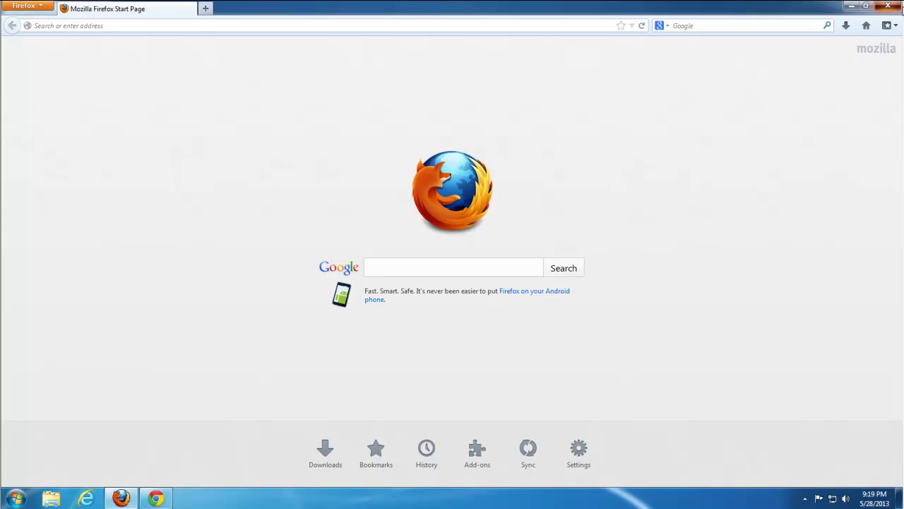
Step: Close Firefox and switch to Chrome, dismissing the Google start page banner and the page translation offer
left_click(892, 6)
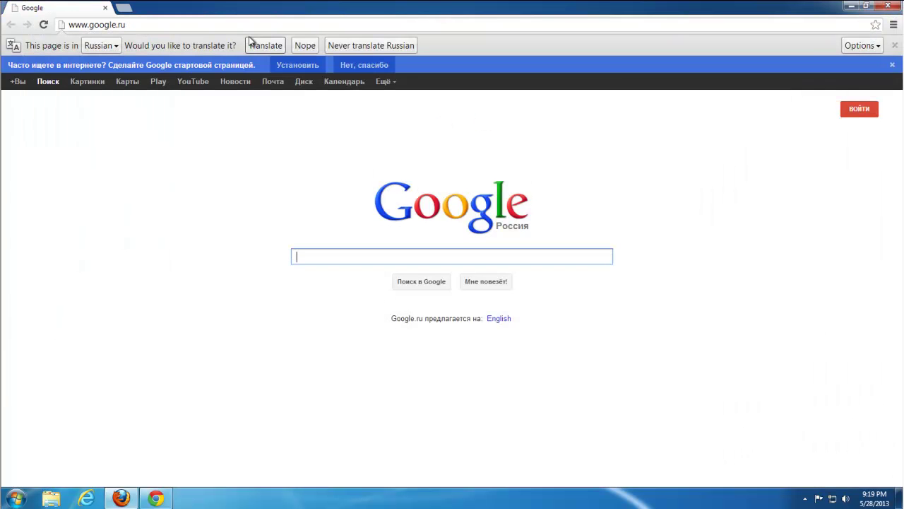
left_click(892, 64)
left_click(895, 46)
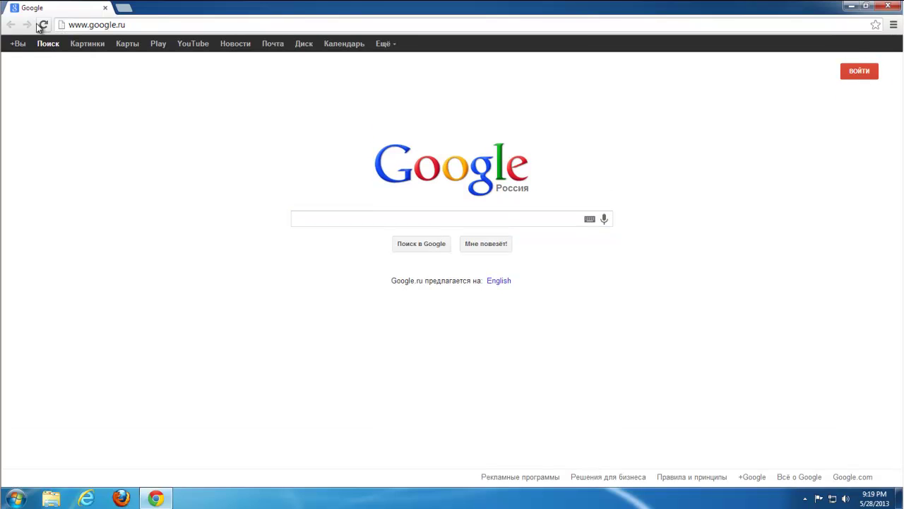
left_click(894, 26)
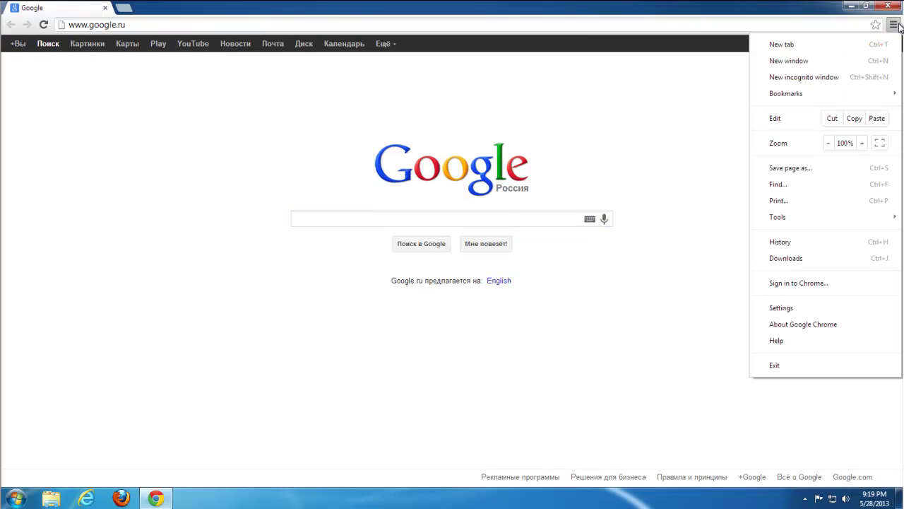
left_click(782, 310)
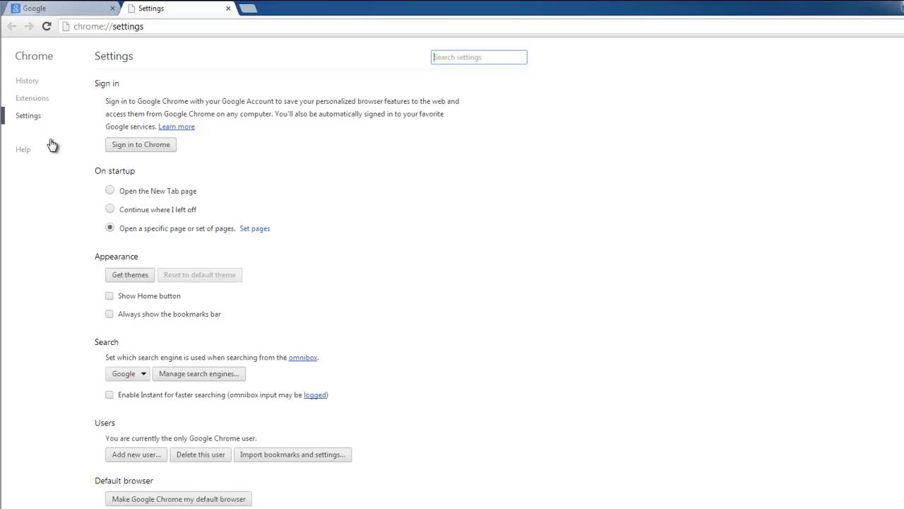
left_click(35, 115)
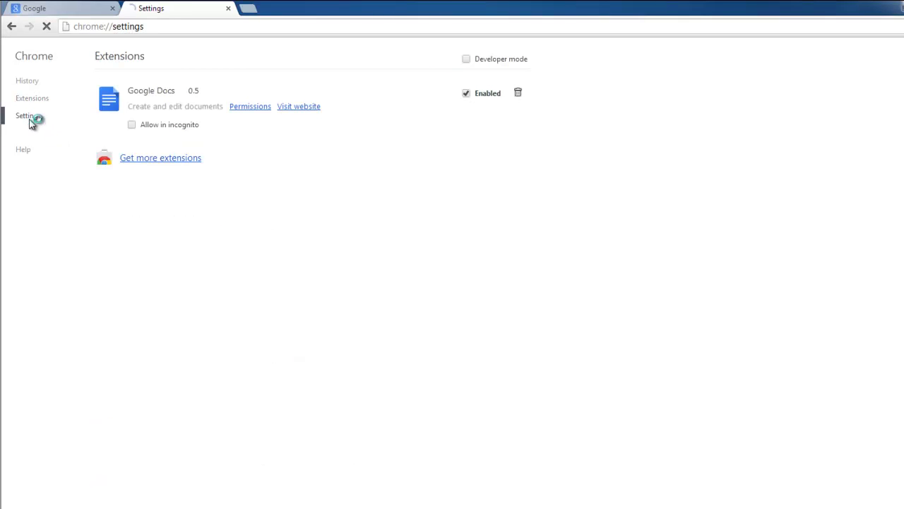
left_click(255, 229)
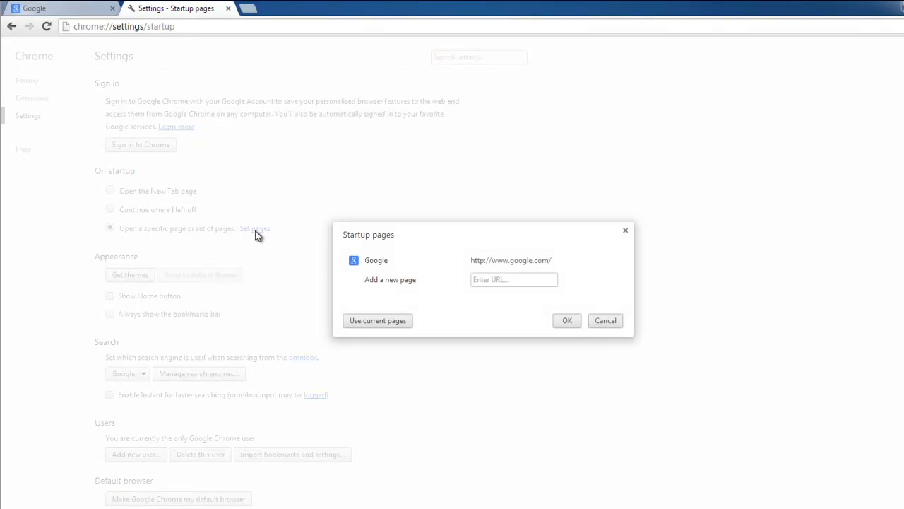
left_click(615, 261)
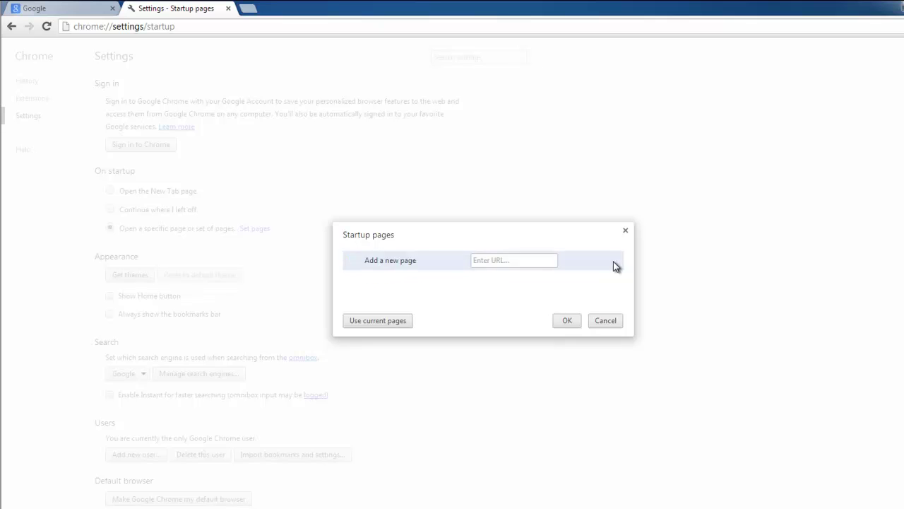
left_click(568, 322)
left_click(110, 296)
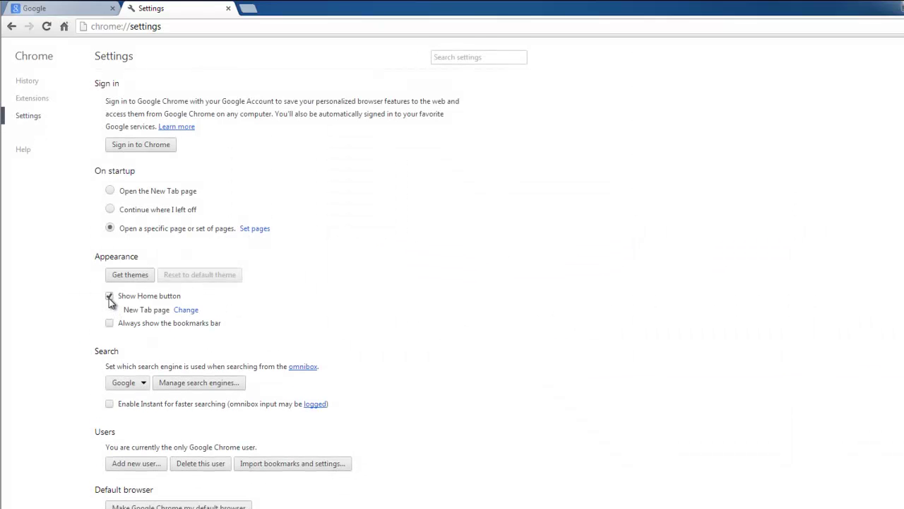
left_click(185, 310)
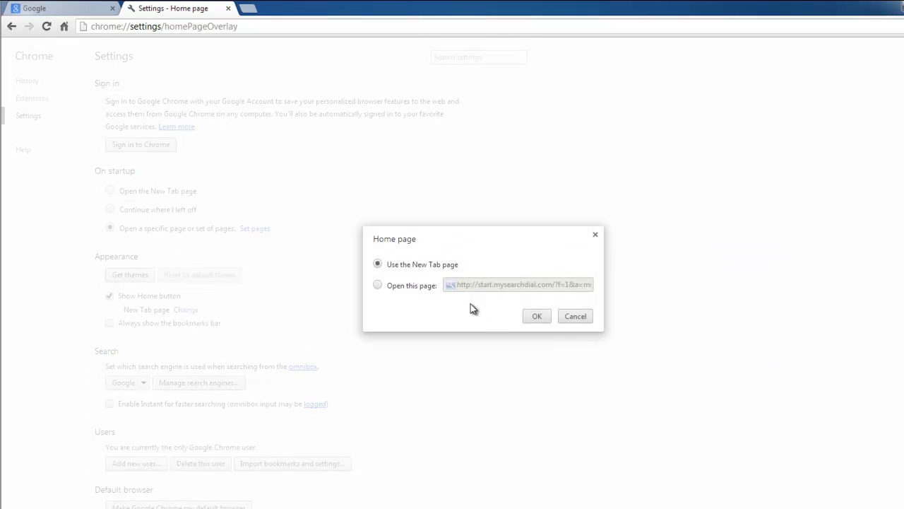
left_click(378, 286)
left_click_drag(477, 286, 765, 294)
key("BackSpace")
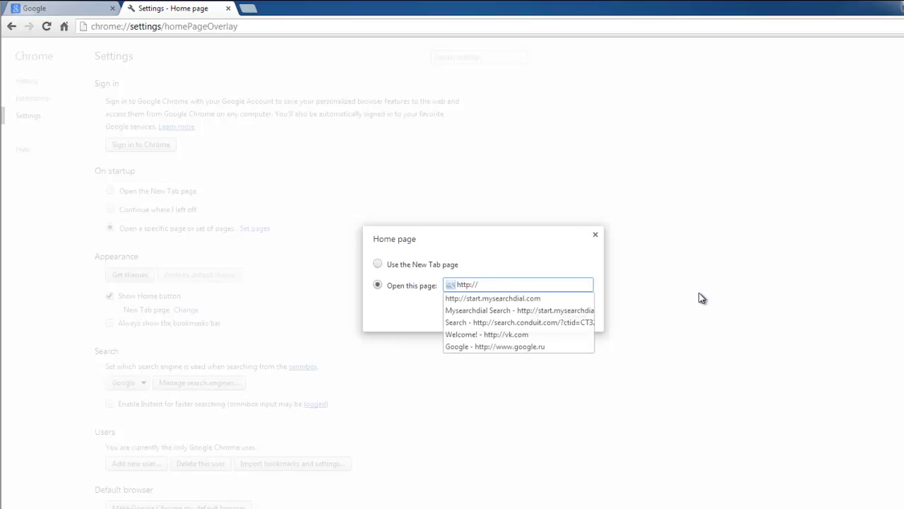
left_click(521, 347)
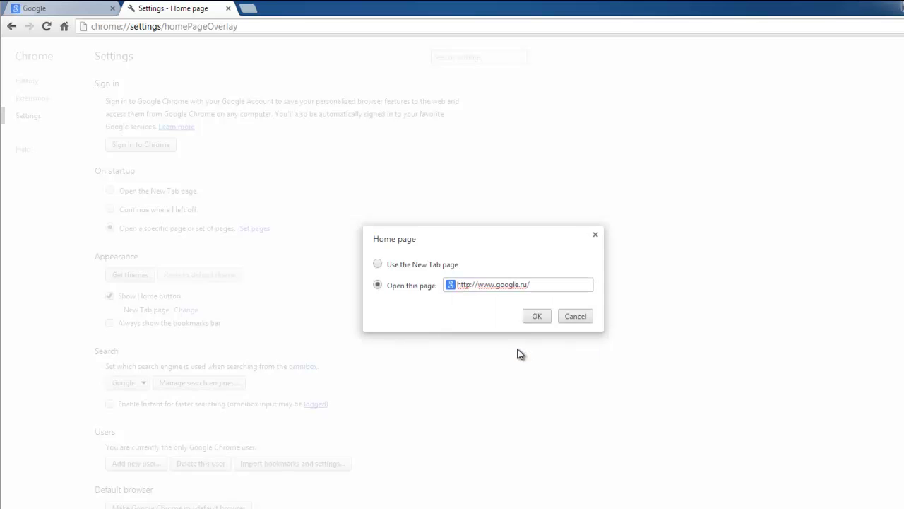
left_click(534, 318)
Step: Remove Mysearchdial from Chrome's other search engines and close the search engine manager
scroll(454, 294, "down", 1)
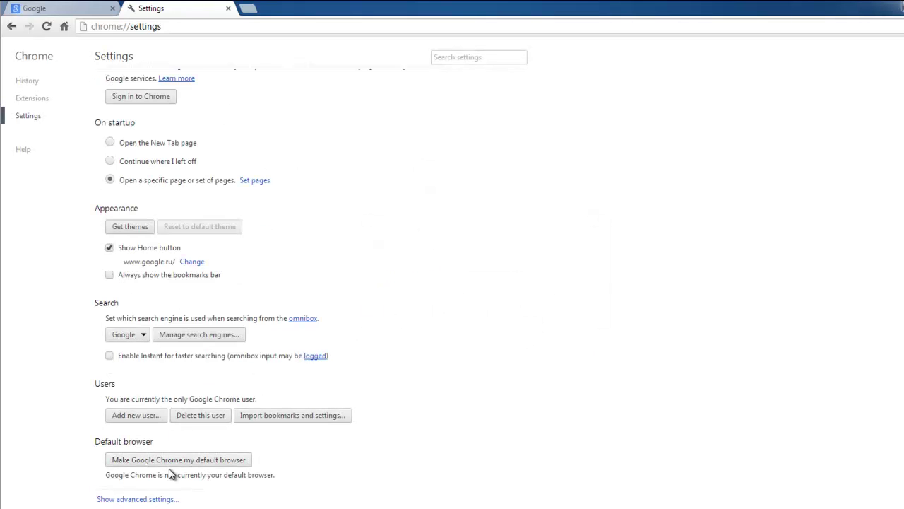
left_click(187, 334)
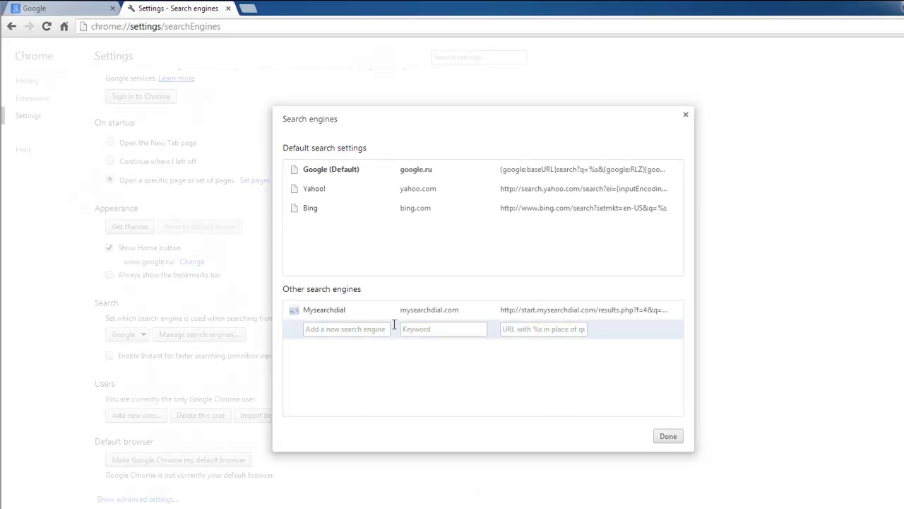
left_click(676, 310)
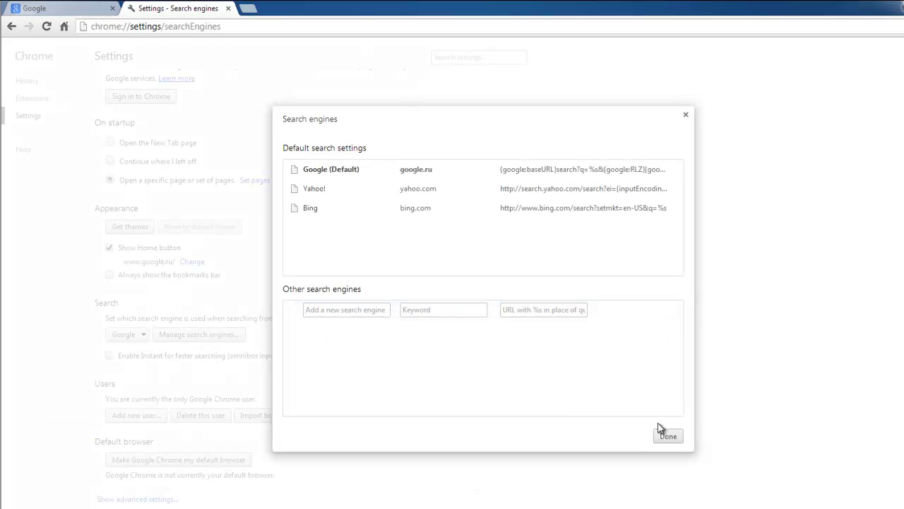
left_click(665, 436)
Step: Show Chrome's advanced settings and clear the browsing data from the beginning of time
left_click(138, 499)
scroll(313, 339, "down", 9)
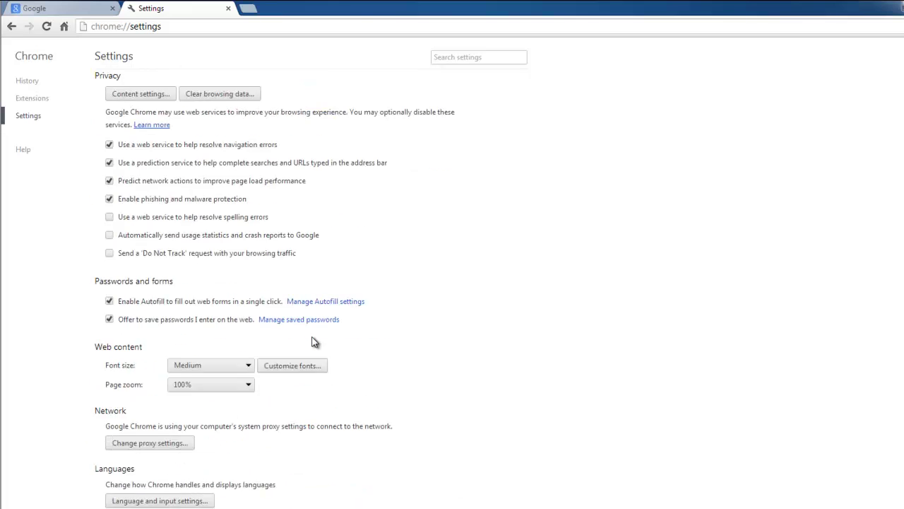
scroll(314, 342, "up", 5)
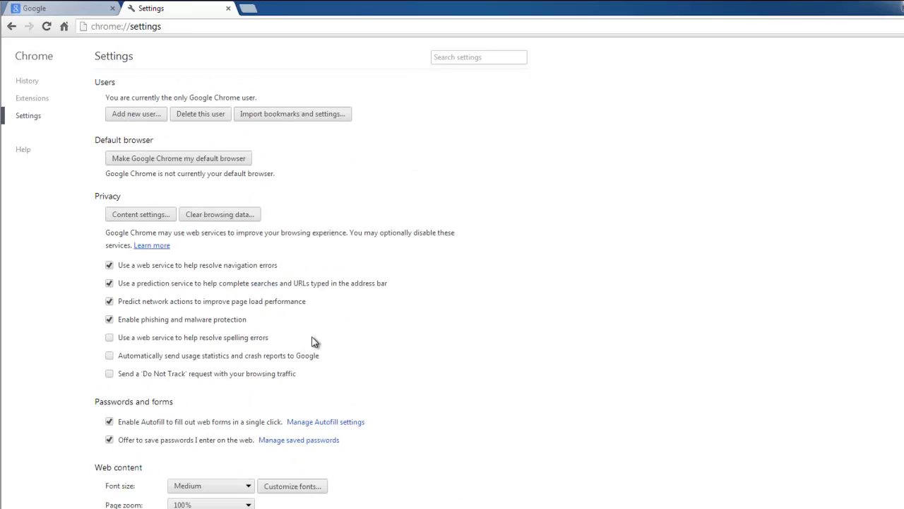
scroll(315, 341, "down", 3)
scroll(313, 343, "up", 2)
left_click(247, 157)
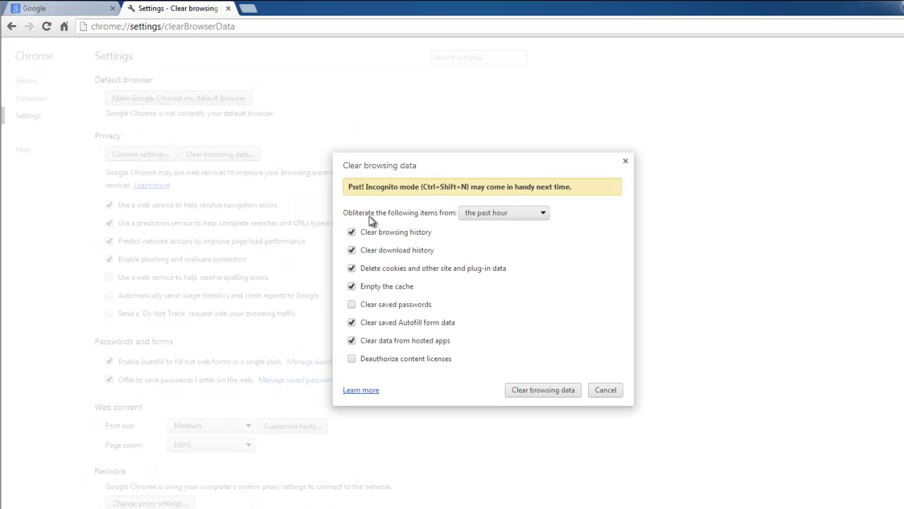
left_click(515, 213)
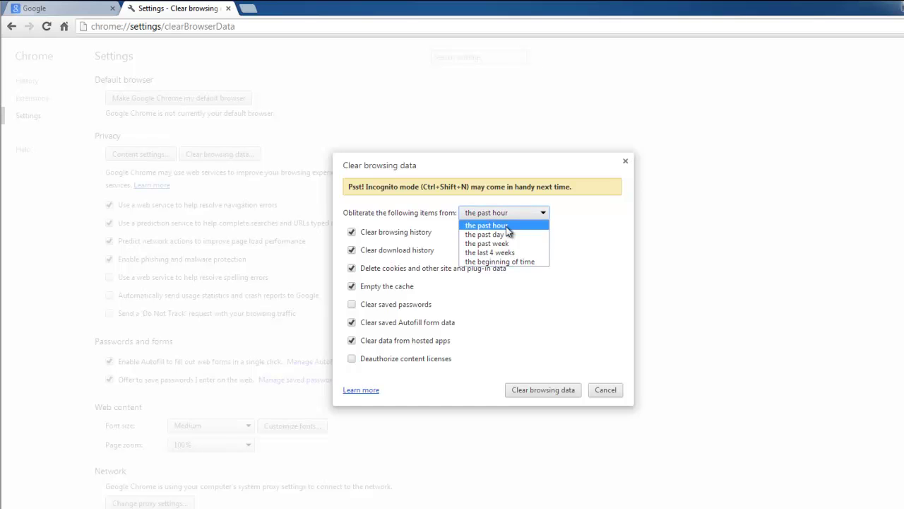
left_click(503, 261)
left_click(544, 393)
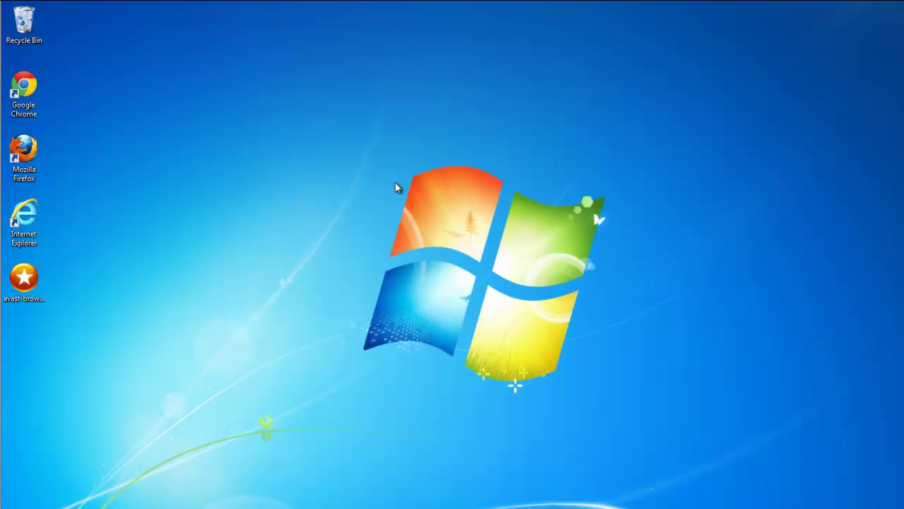
Step: Refresh the desktop, launch regedit and allow Registry Editor to make changes to the computer
right_click(365, 185)
left_click(386, 218)
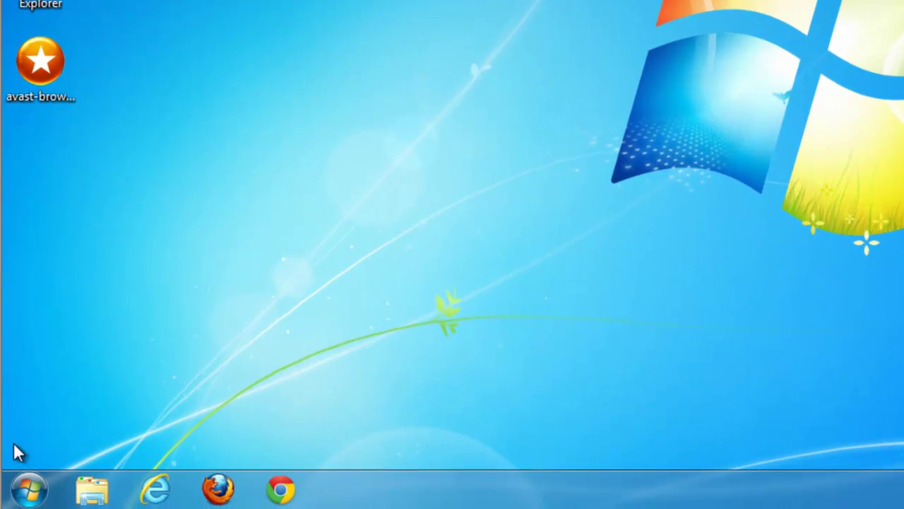
left_click(31, 487)
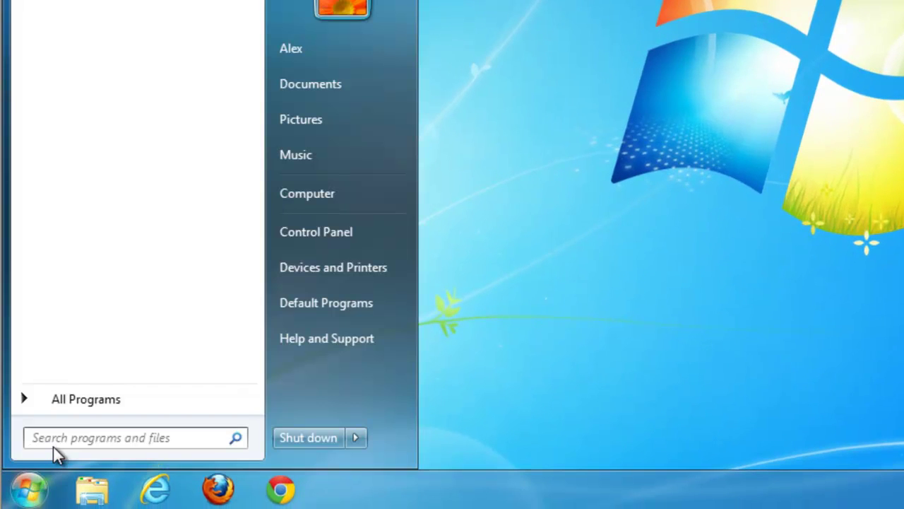
type("regedit")
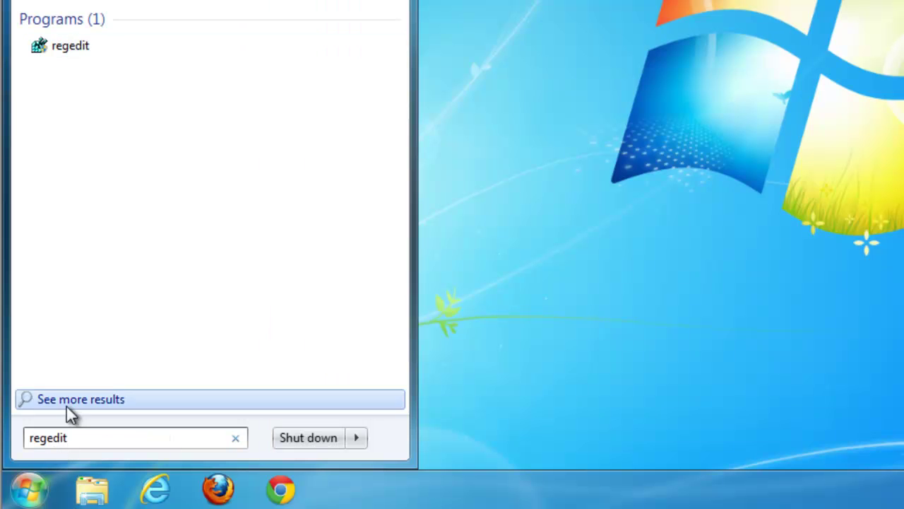
left_click(66, 46)
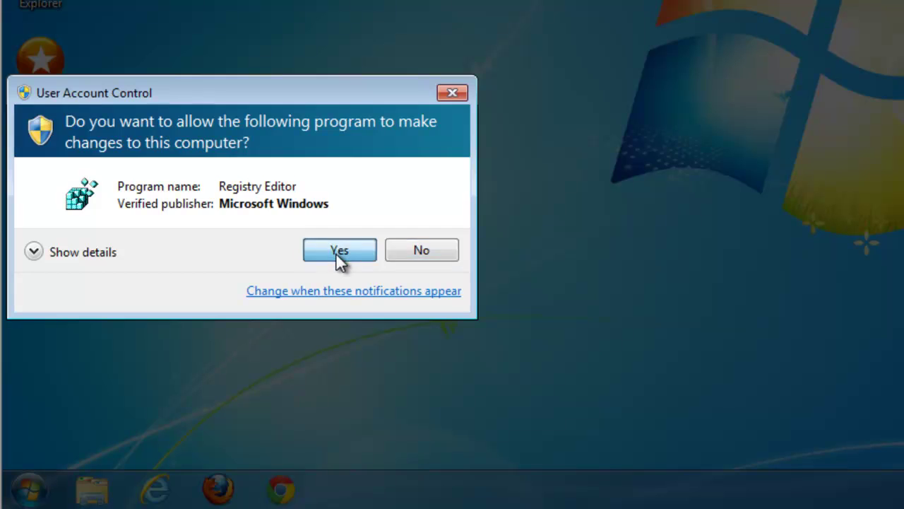
left_click(336, 251)
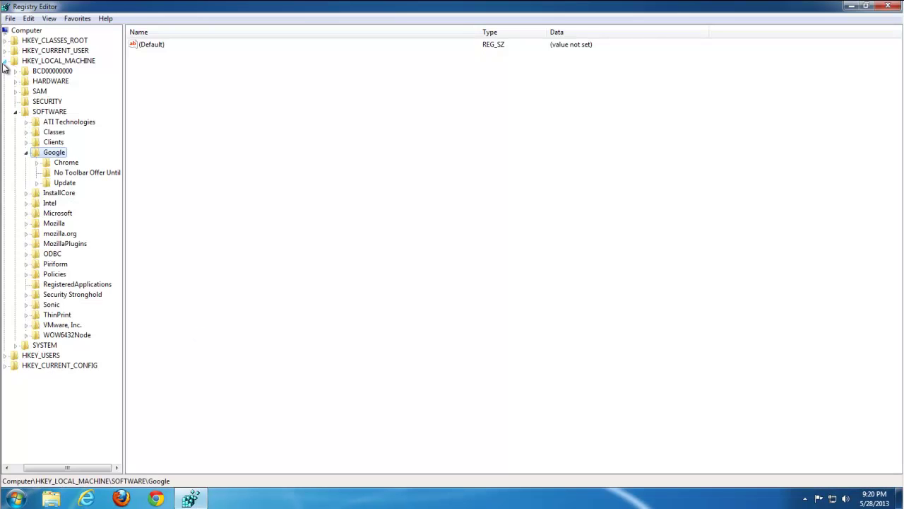
Step: Collapse HKEY_LOCAL_MACHINE and search the whole registry from Computer for Mysearchdial in keys, values and data
left_click(5, 60)
left_click(33, 31)
left_click(28, 18)
left_click(46, 111)
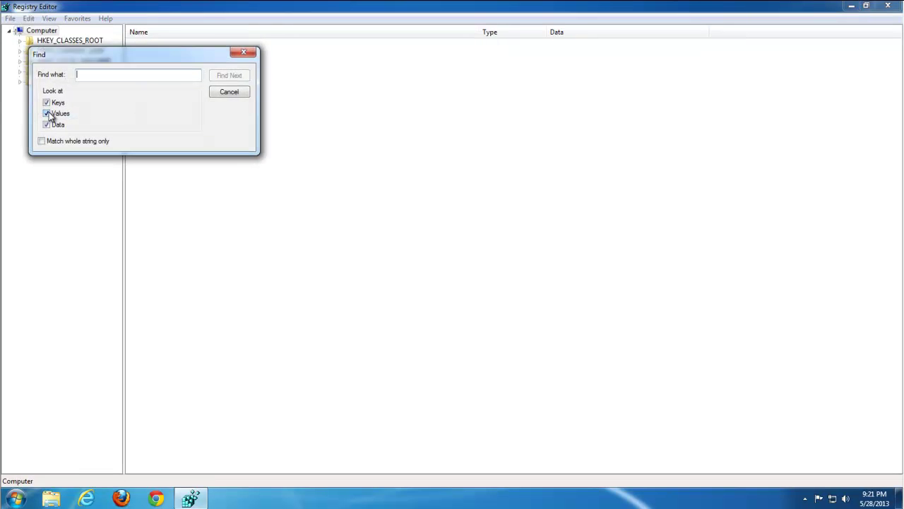
type("my")
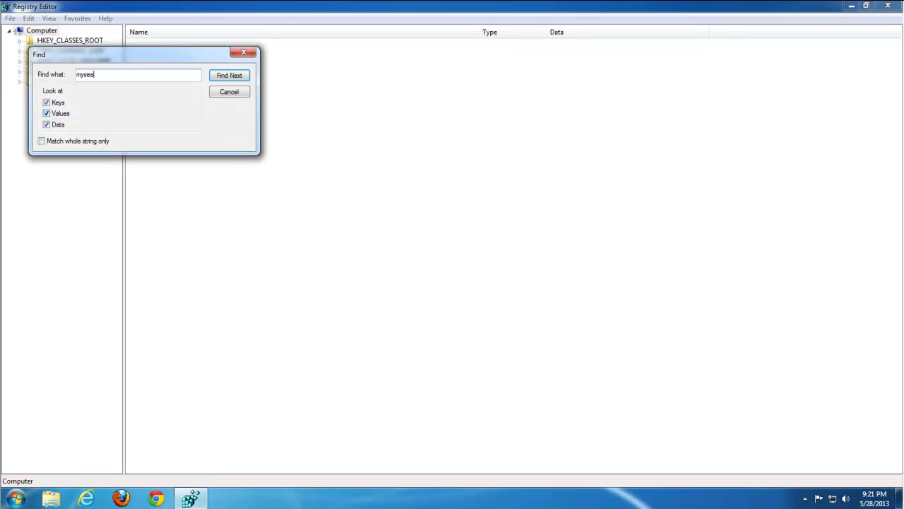
left_click(229, 75)
left_click_drag(103, 59, 455, 144)
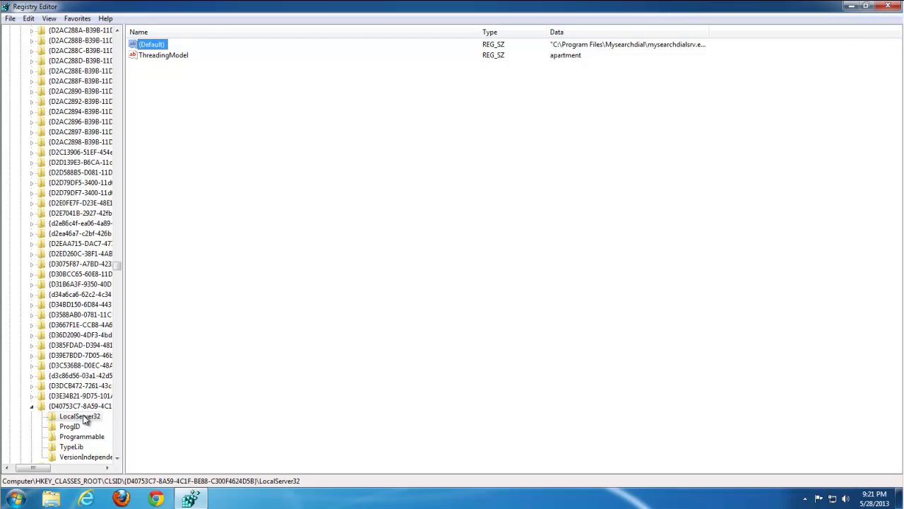
Step: Review the subkeys of the found CLSID key {D40753C7-8A59-4C1F-BE88-C300F4624D5B} and delete that key with all its subkeys
left_click(69, 426)
left_click(74, 407)
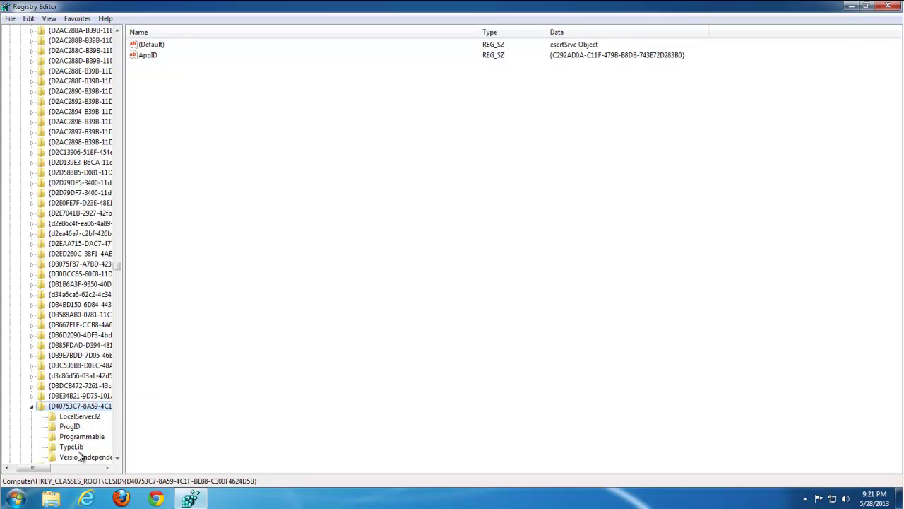
left_click(76, 456)
left_click(74, 447)
left_click(73, 436)
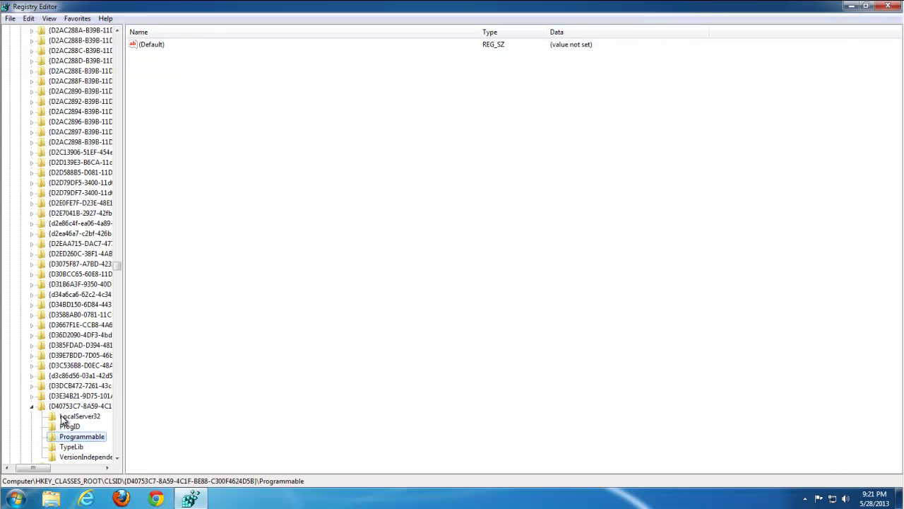
left_click(71, 406)
key("Delete")
key("Return")
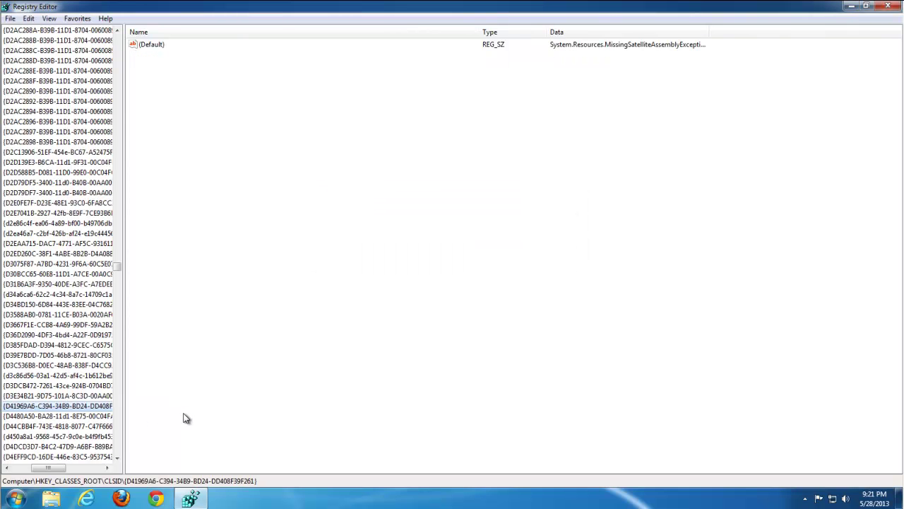
Step: Find the next match and delete the keys esrv.mysearchdialESrvc and esrv.mysearchdialESrvc.1 from HKEY_CLASSES_ROOT
key("F3")
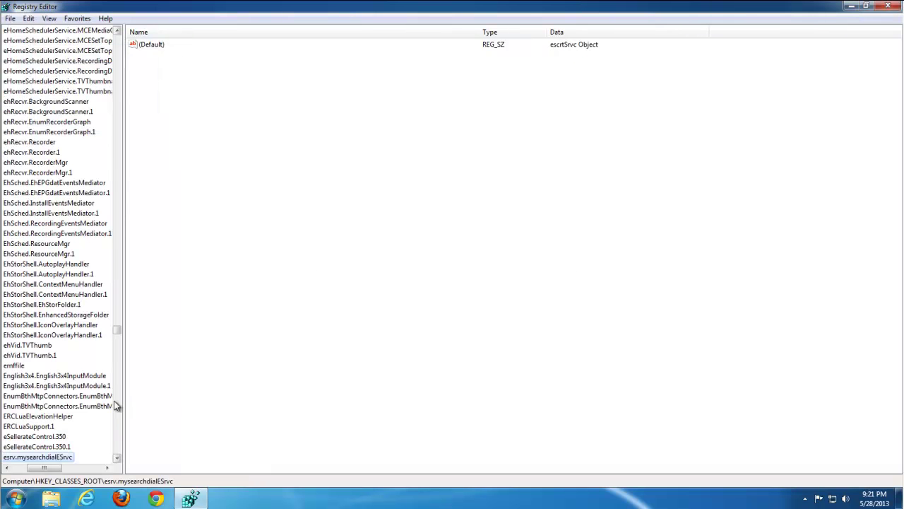
left_click_drag(51, 471, 45, 471)
key("Delete")
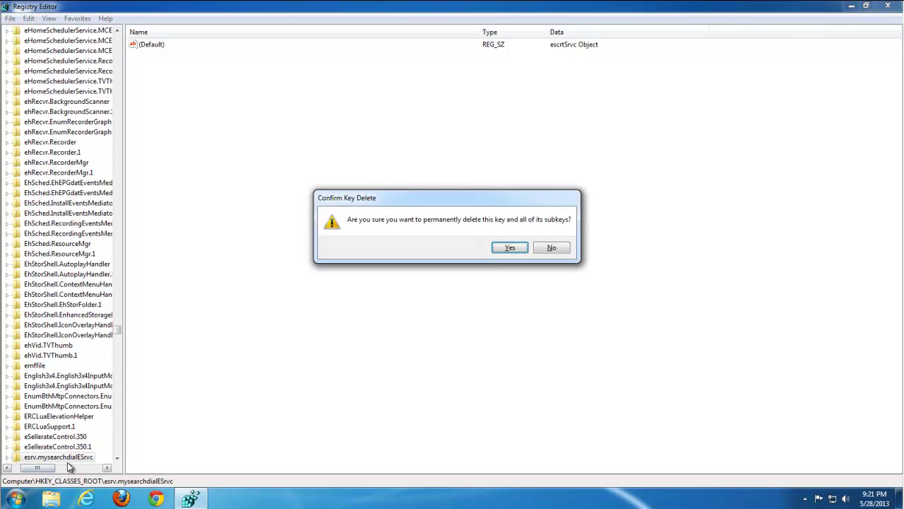
key("Return")
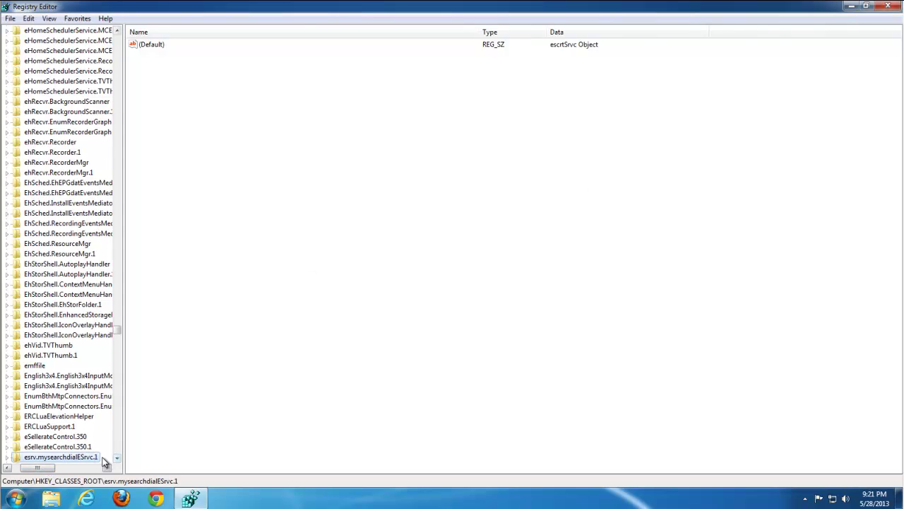
key("Delete")
key("Return")
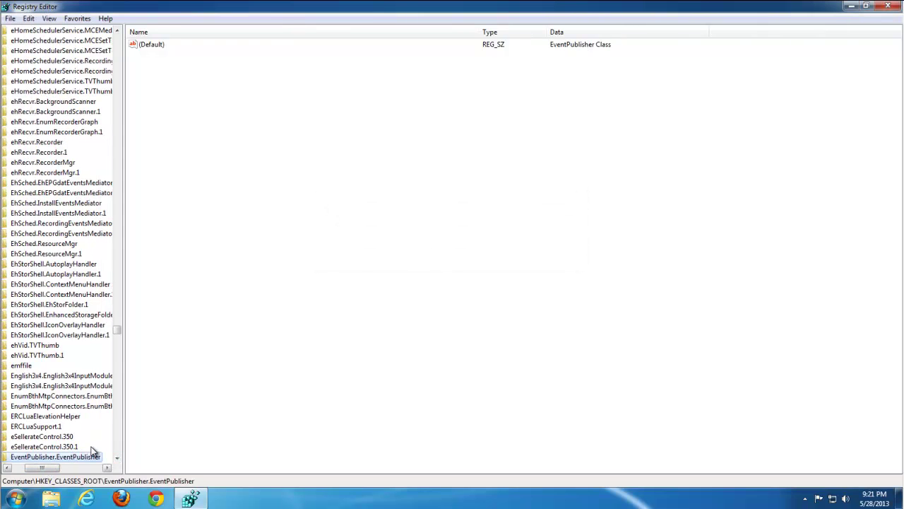
Step: Continue the search, delete the mysearchdialSetup.exe value from the MuiCache key, and find the next match
key("F3")
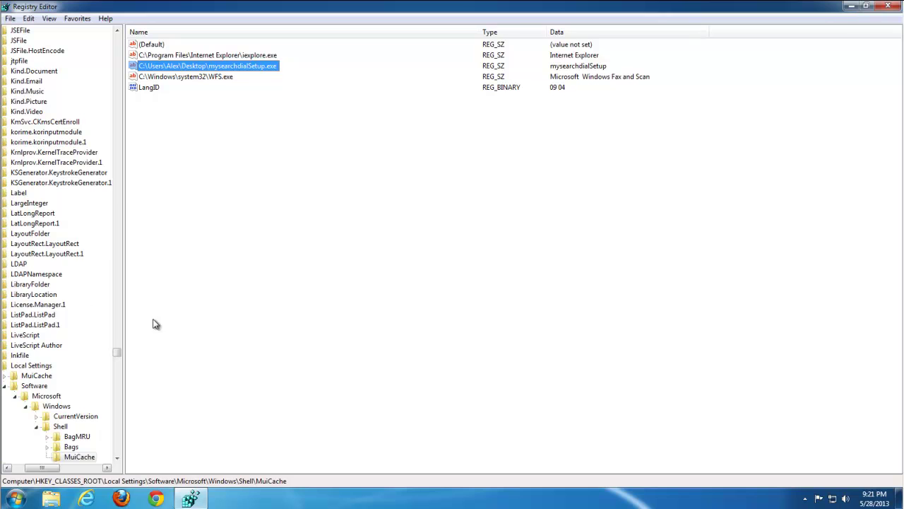
key("Delete")
key("Return")
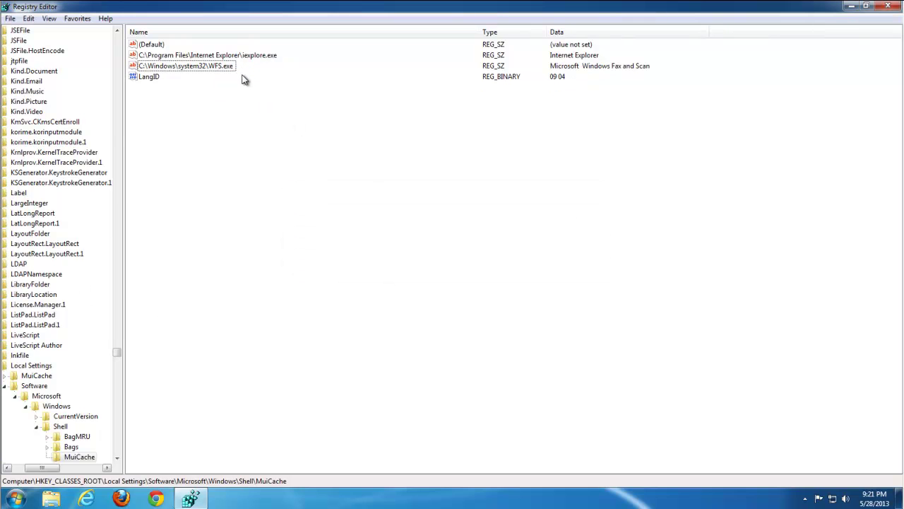
key("F3")
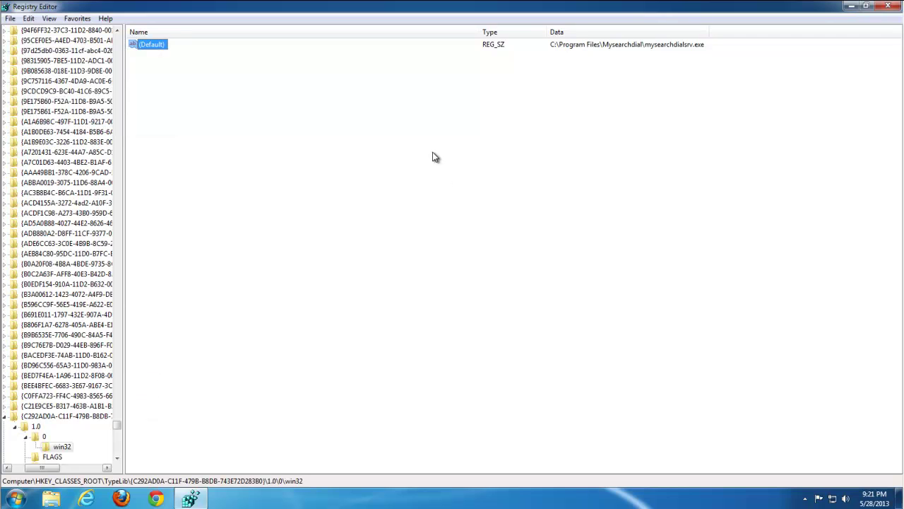
Step: Delete the found TypeLib key {C292AD0A-C11F-479B-B8DB-743E72D283B0} with all its subkeys and find the next match
left_click(42, 417)
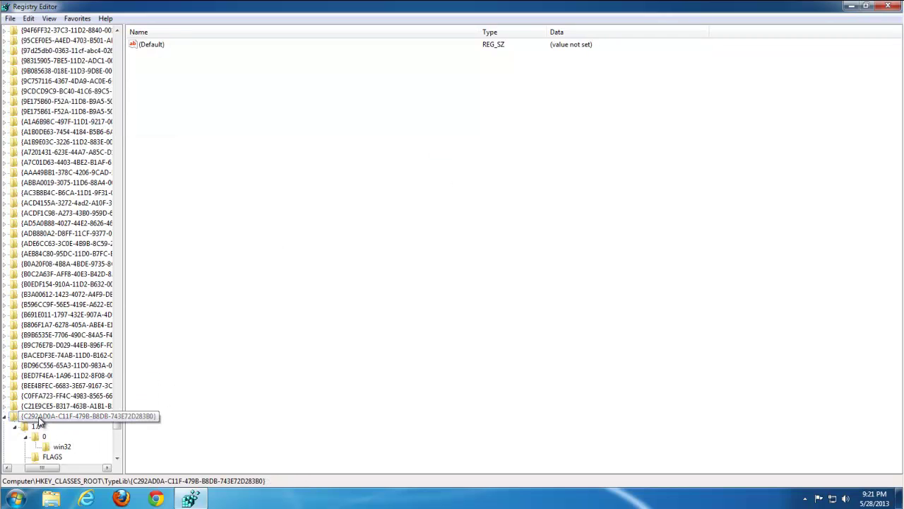
key("Delete")
key("Return")
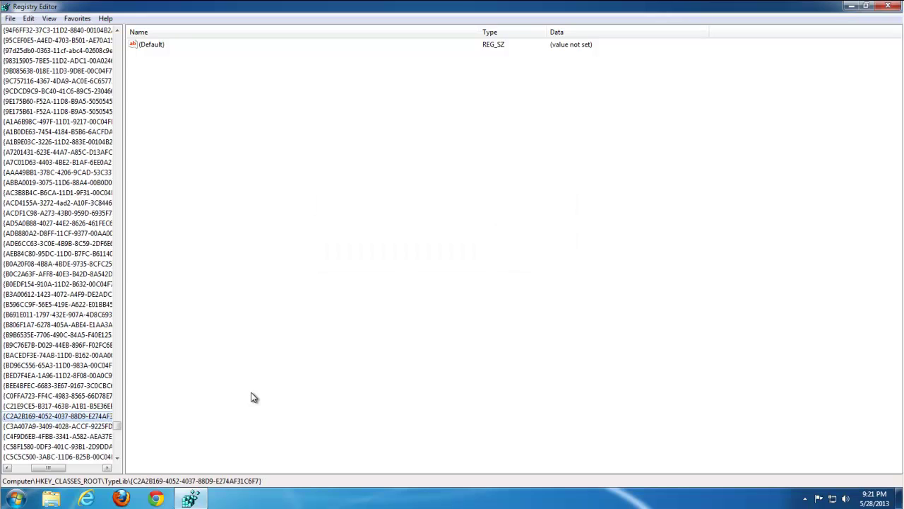
key("F3")
left_click_drag(62, 467, 40, 471)
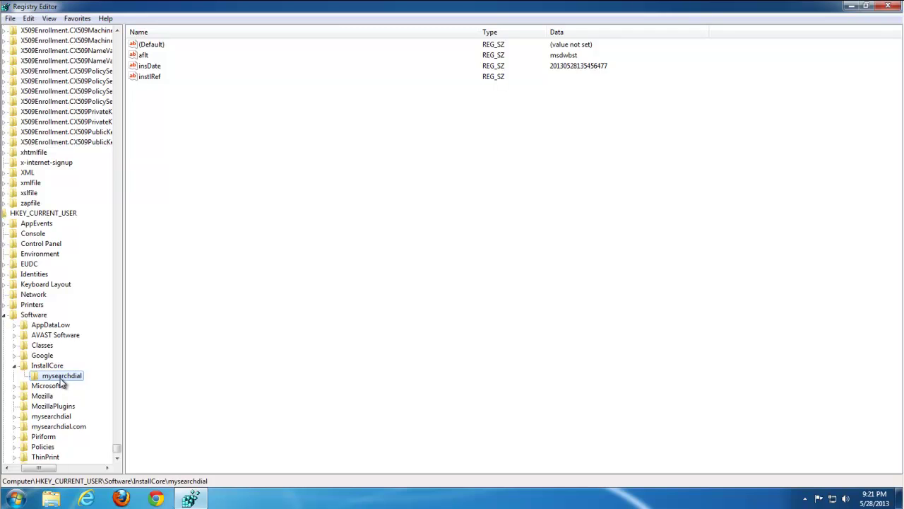
Step: Delete the mysearchdial key and its parent InstallCore key under HKEY_CURRENT_USER\Software, and continue the search
key("Delete")
key("Return")
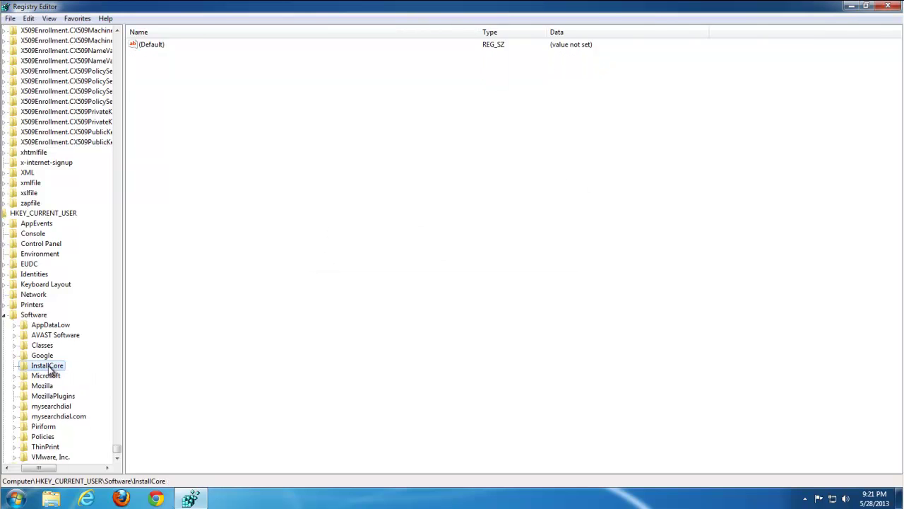
key("Delete")
key("Return")
key("F3")
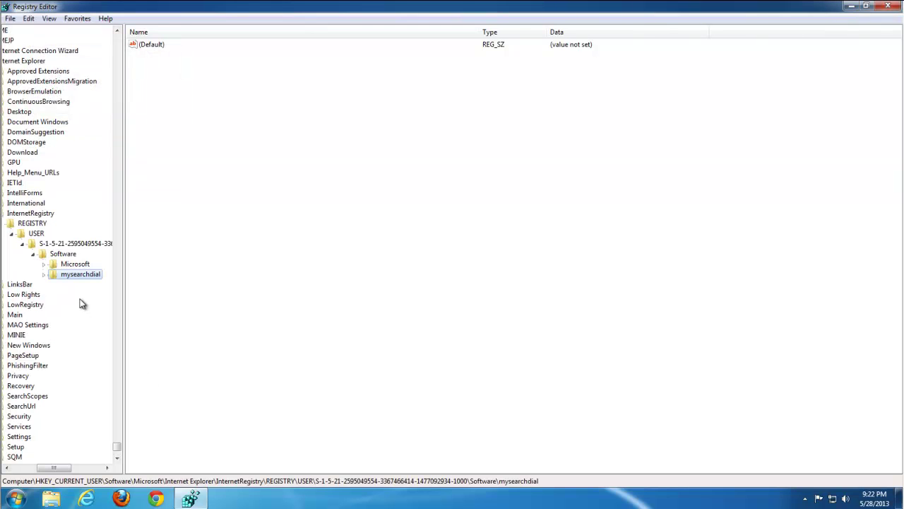
Step: Delete the mysearchdial key inside Internet Explorer's InternetRegistry branch and find the next match
key("Delete")
key("Return")
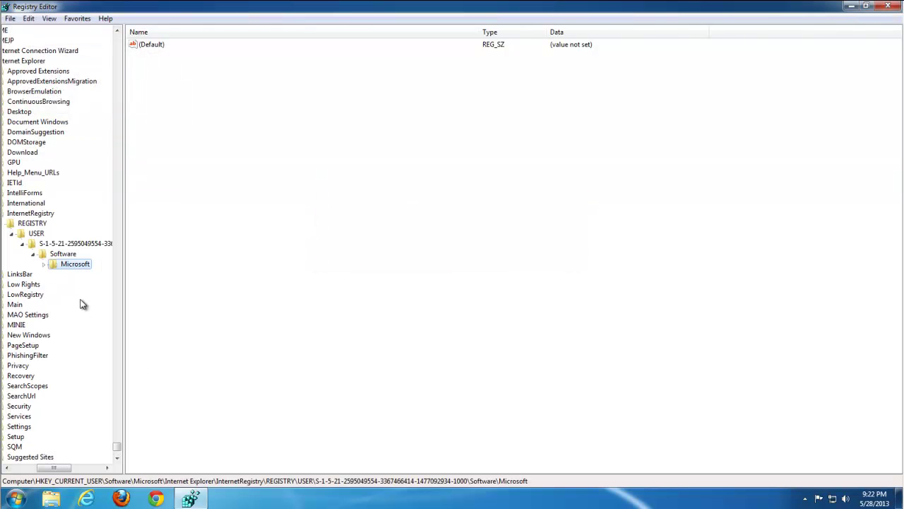
key("F3")
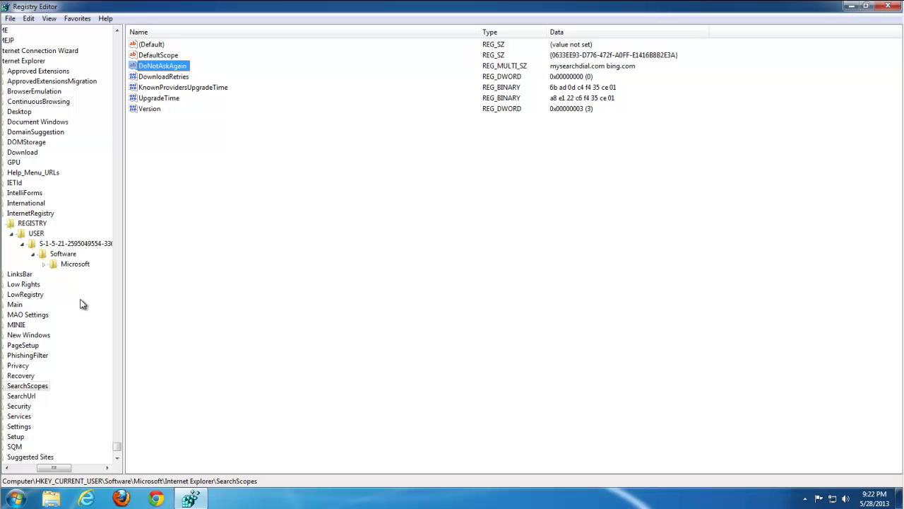
Step: Expand the found SearchScopes key of Internet Explorer and examine the values in each of its subkeys
left_click(36, 386)
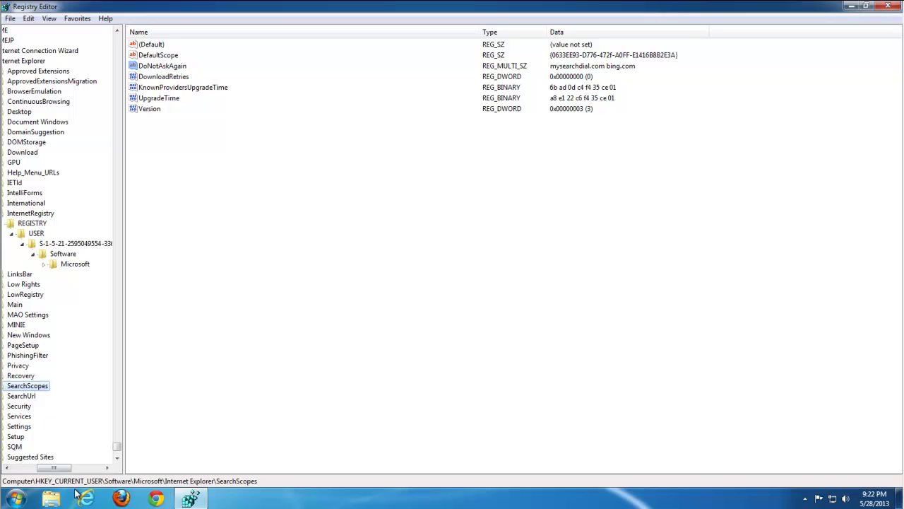
left_click_drag(53, 470, 40, 469)
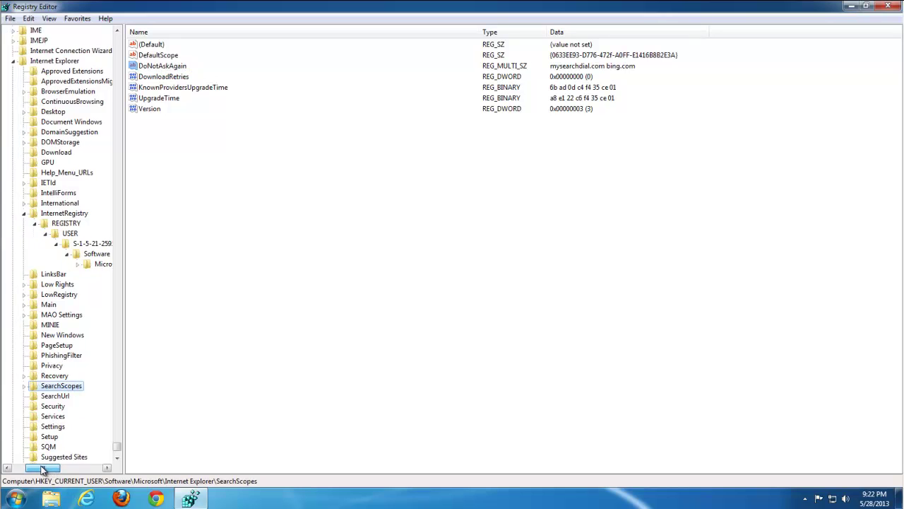
left_click(26, 386)
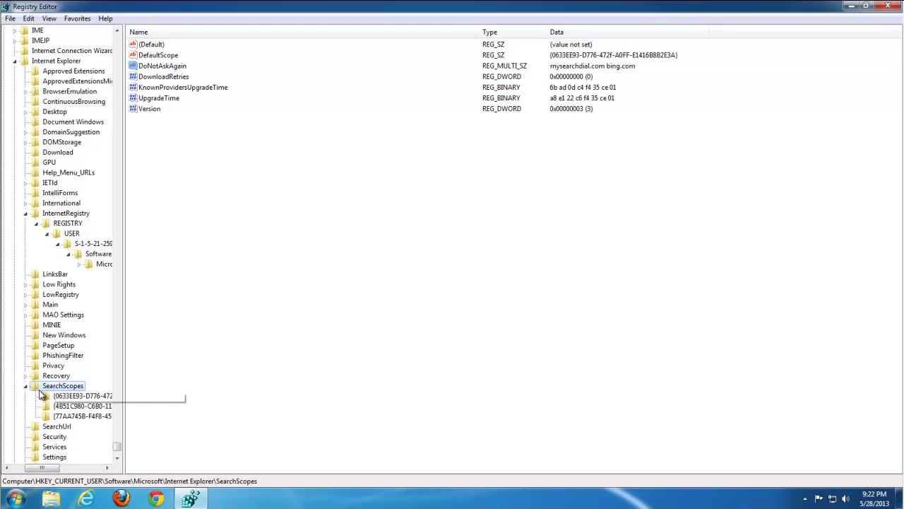
left_click(70, 396)
left_click(74, 407)
left_click(76, 417)
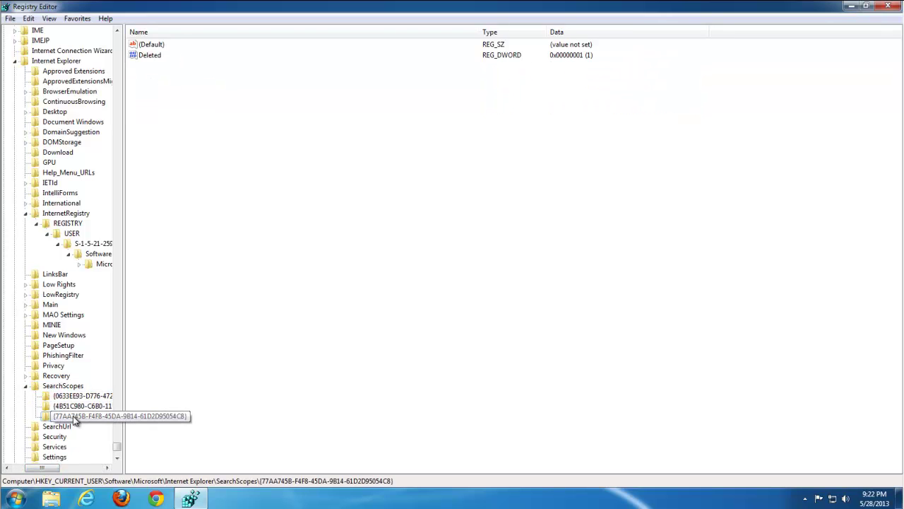
left_click(74, 406)
left_click(74, 395)
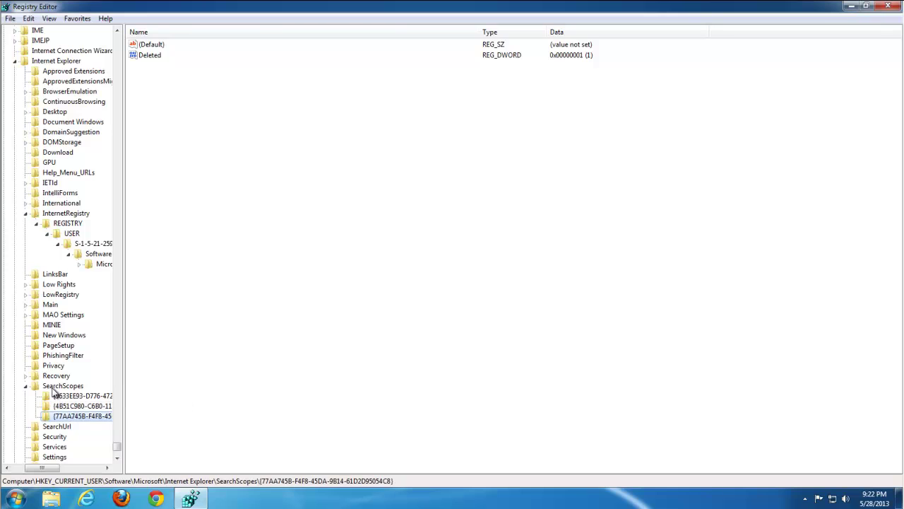
Step: Remove mysearchdial.com from the DoNotAskAgain value data of the SearchScopes key, leaving only bing.com
left_click(63, 386)
double_click(165, 67)
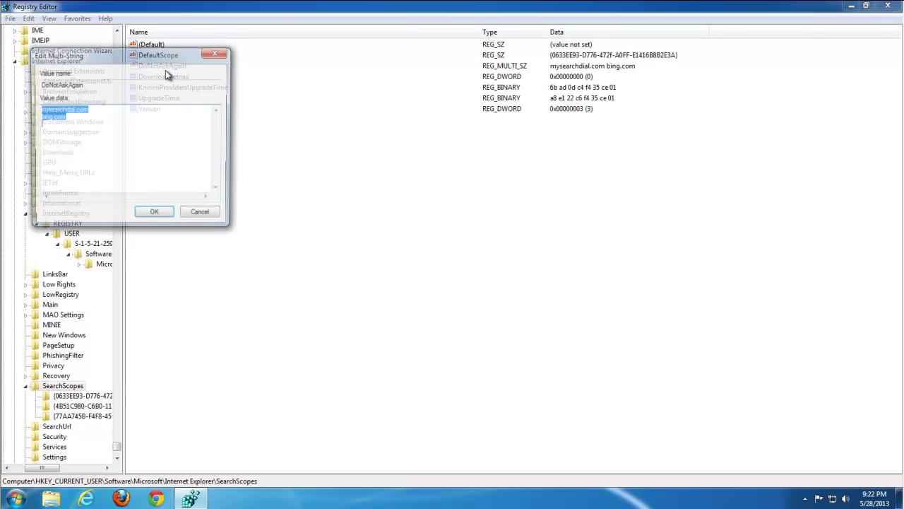
left_click(81, 121)
key("shift+Home")
key("BackSpace")
key("Delete")
left_click(155, 216)
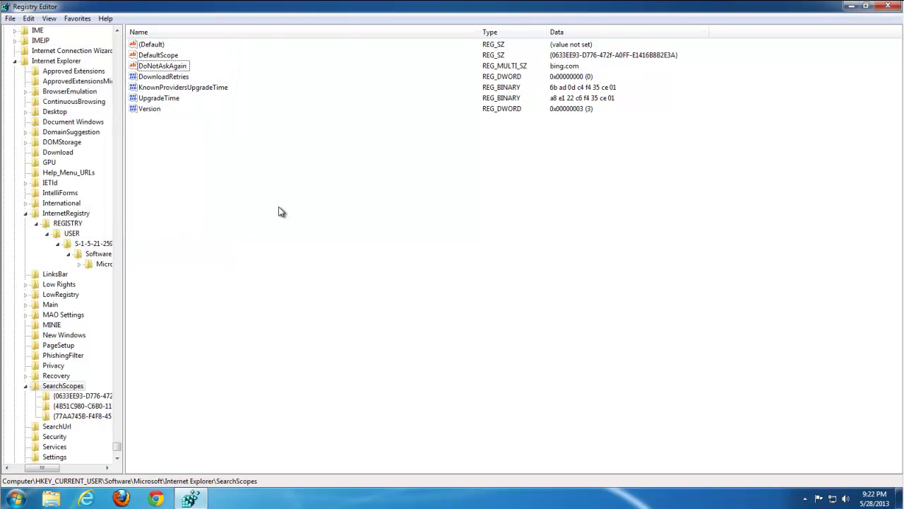
Step: Check the SearchScopes subkeys again and delete the subkey {4B51C980-C6B0-11E1-9136-AED16088709B}
left_click(74, 396)
left_click(71, 407)
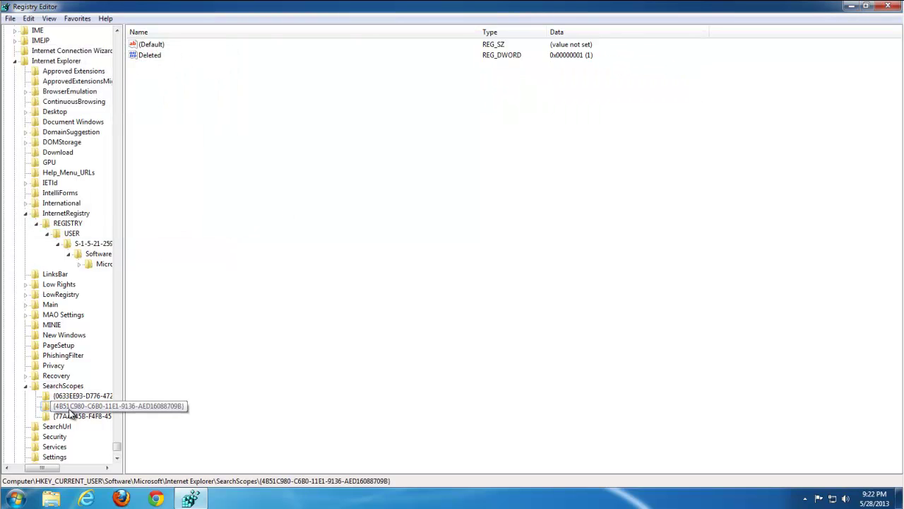
left_click(70, 417)
key("Up")
key("Delete")
key("Escape")
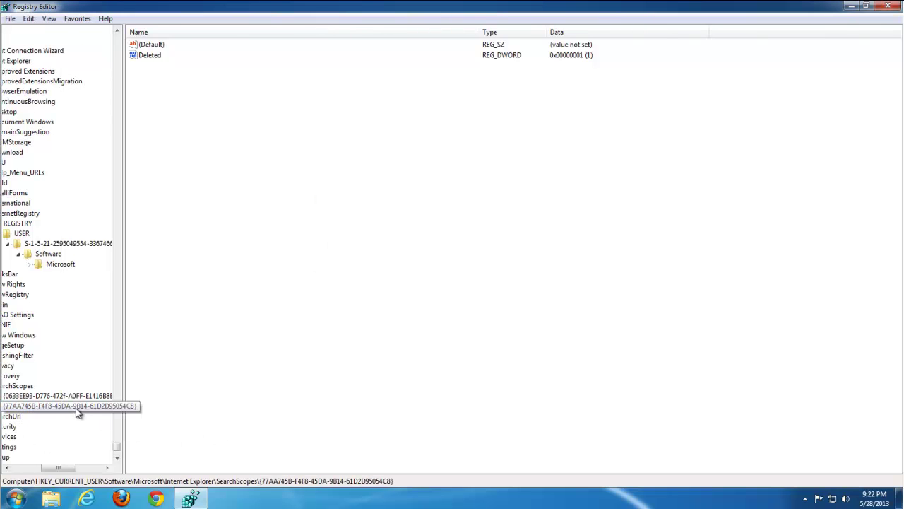
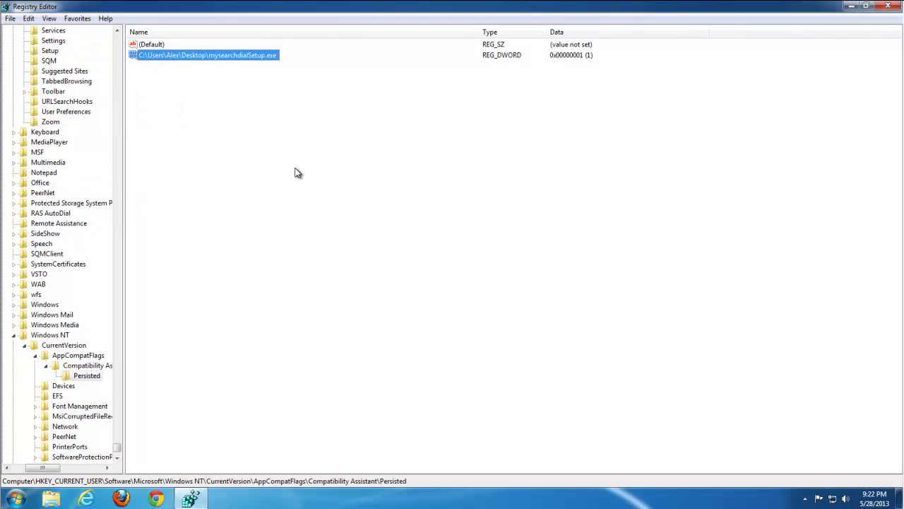
Step: Delete the mysearchdialSetup.exe value from the Compatibility Assistant\Persisted key and find the next match
left_click(97, 379)
left_click(158, 56)
key("Delete")
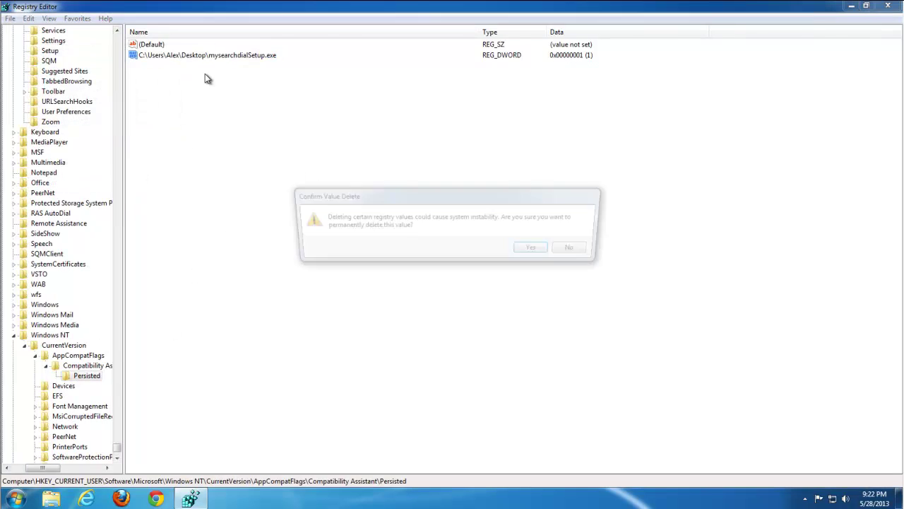
key("Return")
key("F3")
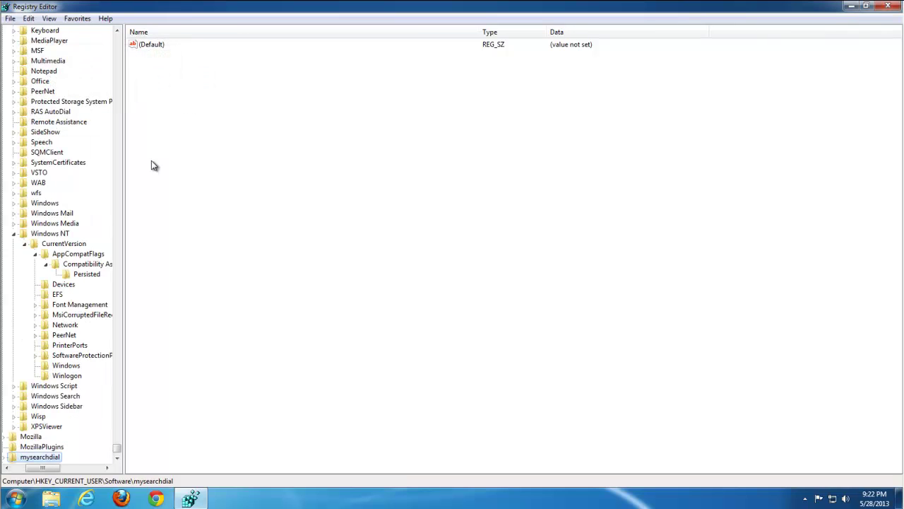
Step: Delete the mysearchdial and mysearchdial.com keys from HKEY_CURRENT_USER\Software and find the next match
key("Delete")
key("Return")
key("Delete")
key("Return")
scroll(106, 369, "down", 2)
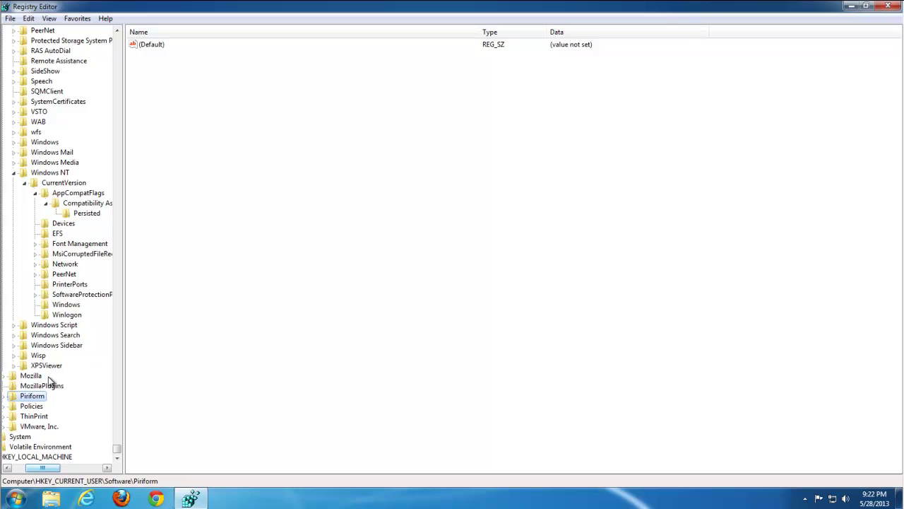
key("F3")
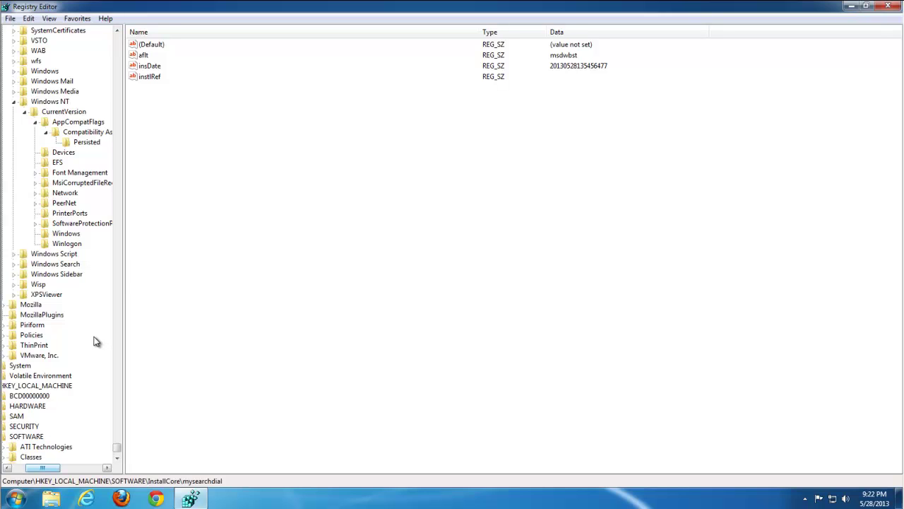
Step: Repeat the search from AppCompatFlags, delete the mysearchdial key under HKEY_LOCAL_MACHINE\SOFTWARE\InstallCore, and find the next match
scroll(87, 289, "down", 2)
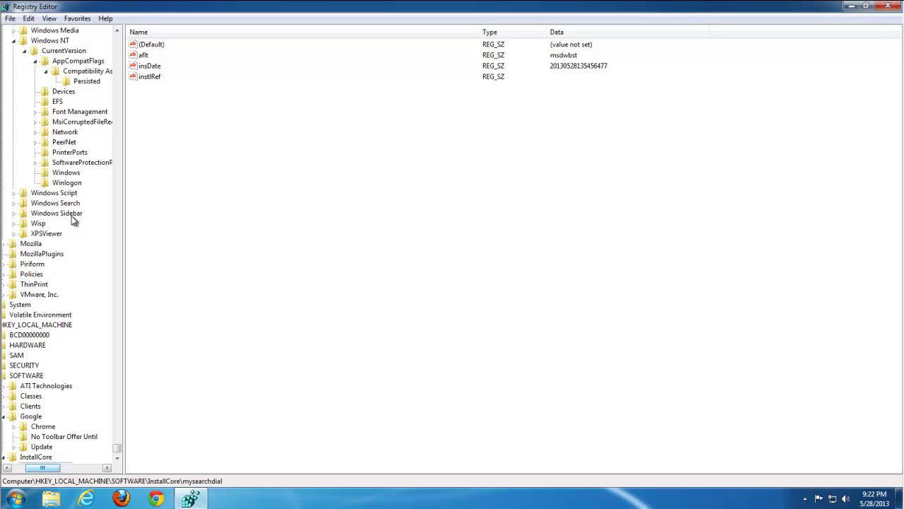
scroll(78, 106, "up", 1)
left_click(64, 91)
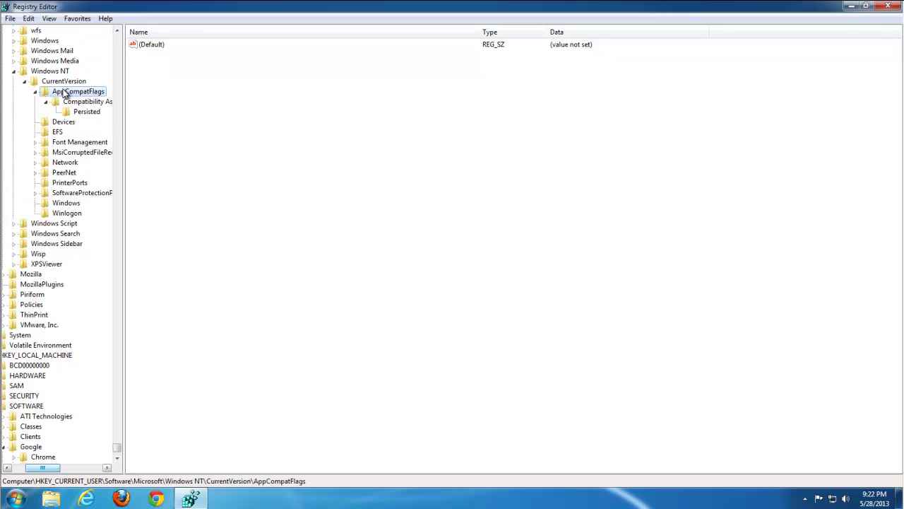
key("F3")
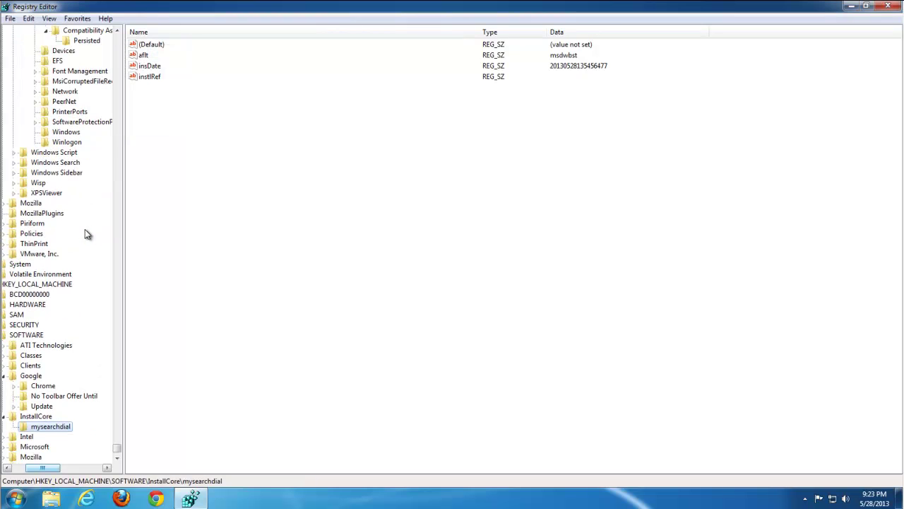
key("Delete")
key("Return")
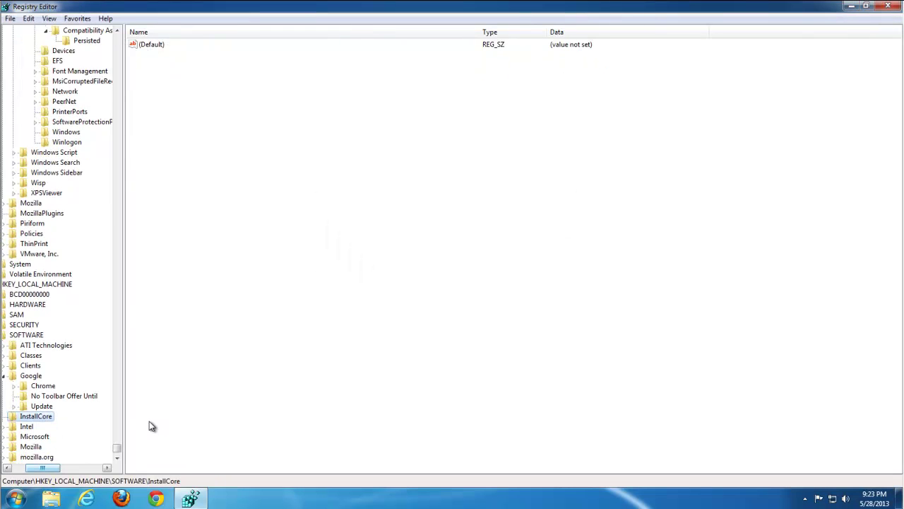
key("F3")
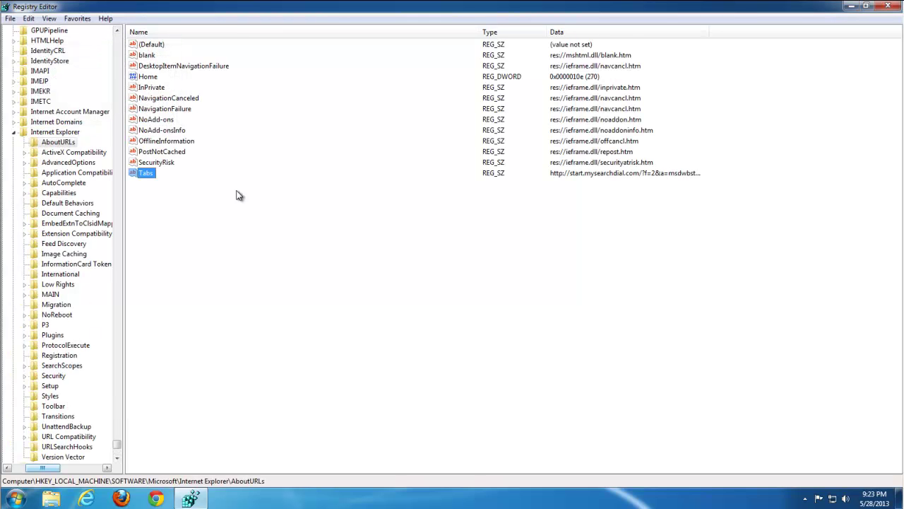
Step: Clear the value data of Tabs in Internet Explorer's AboutURLs key and find the next match
double_click(144, 174)
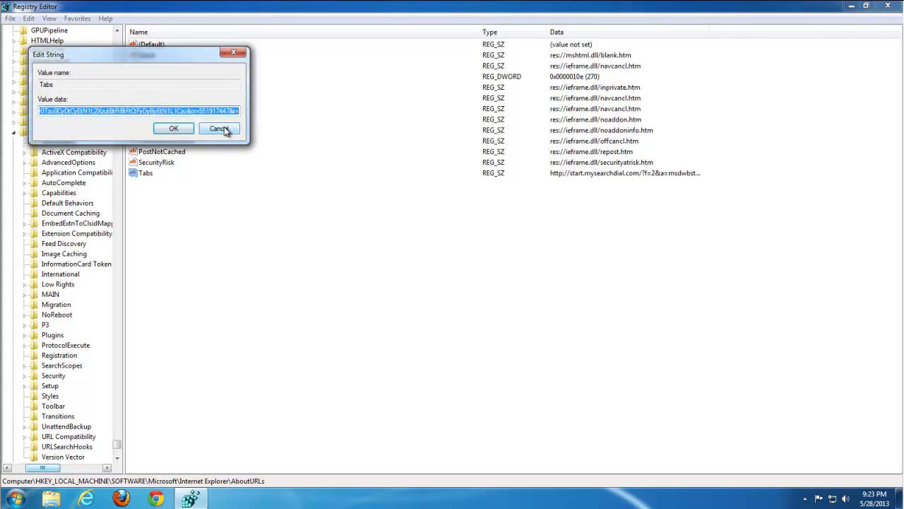
key("Delete")
left_click(176, 129)
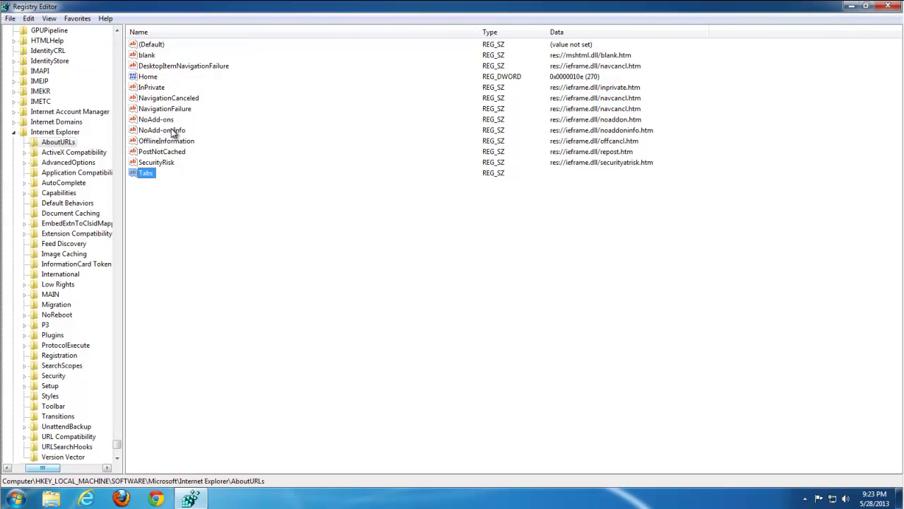
key("F3")
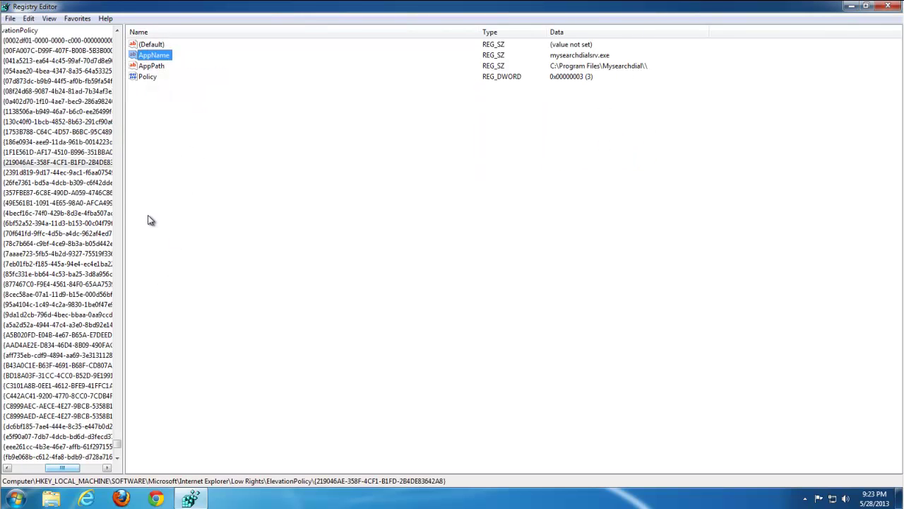
Step: Relocate the found ElevationPolicy key {219046AE-358F-4CF1-B1FD-2B4DE83642A8}, delete it with its subkeys, and find the next match
left_click(55, 457)
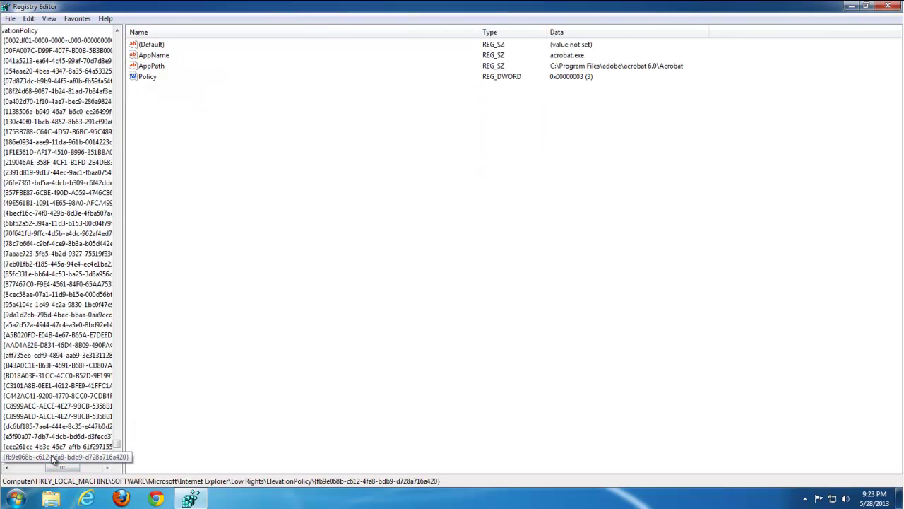
left_click(51, 447)
left_click(45, 436)
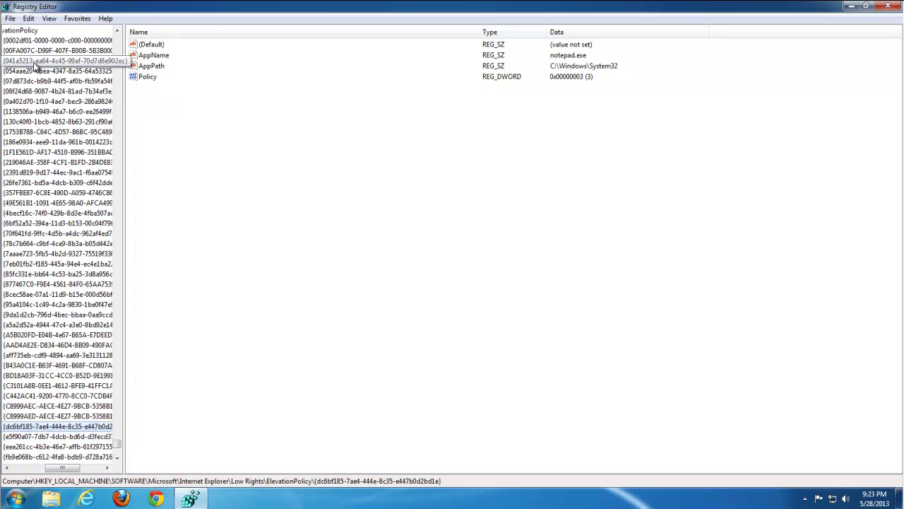
left_click(37, 41)
key("F3")
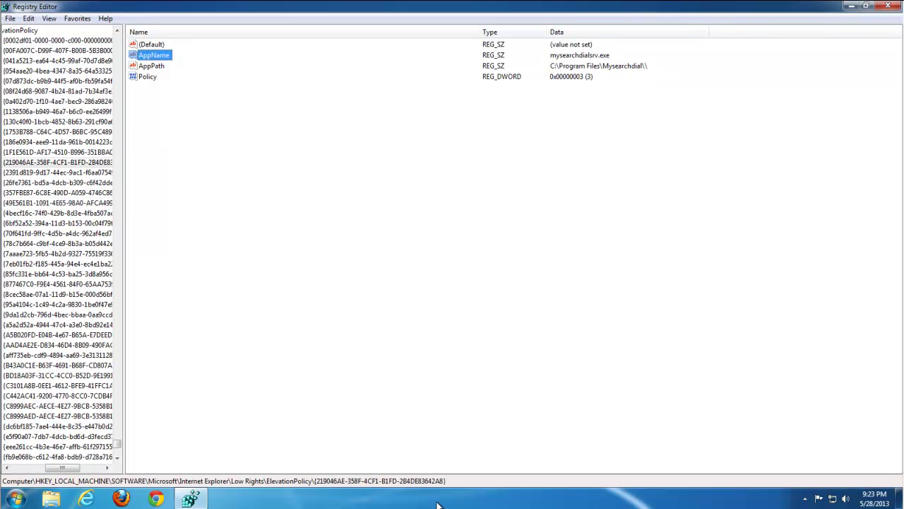
left_click(71, 163)
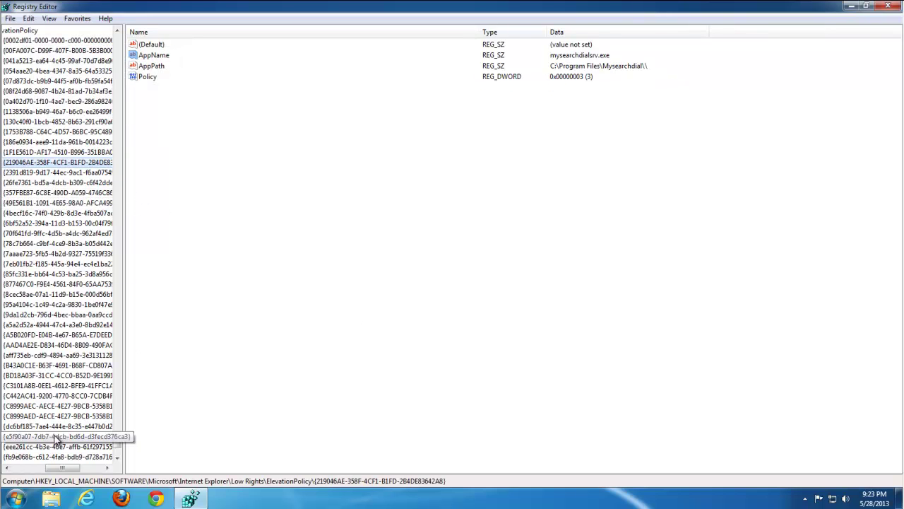
left_click_drag(62, 467, 21, 467)
key("Delete")
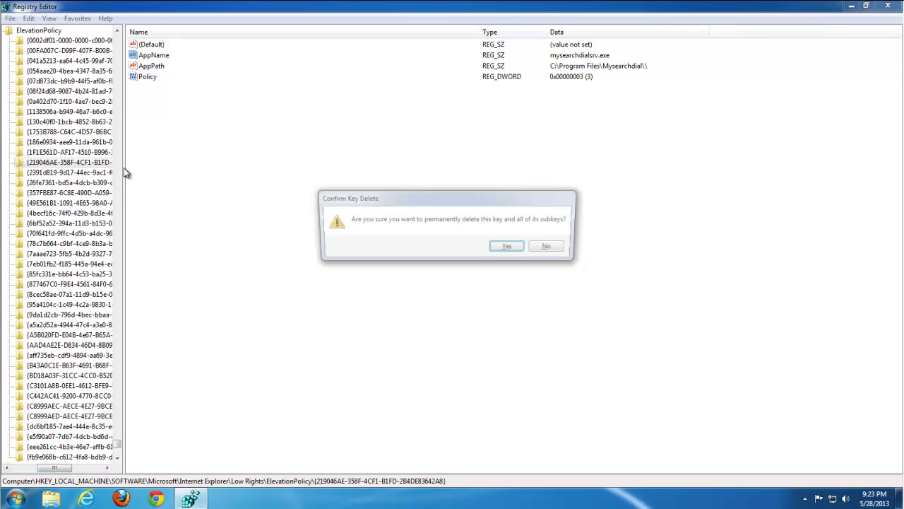
key("Return")
key("F3")
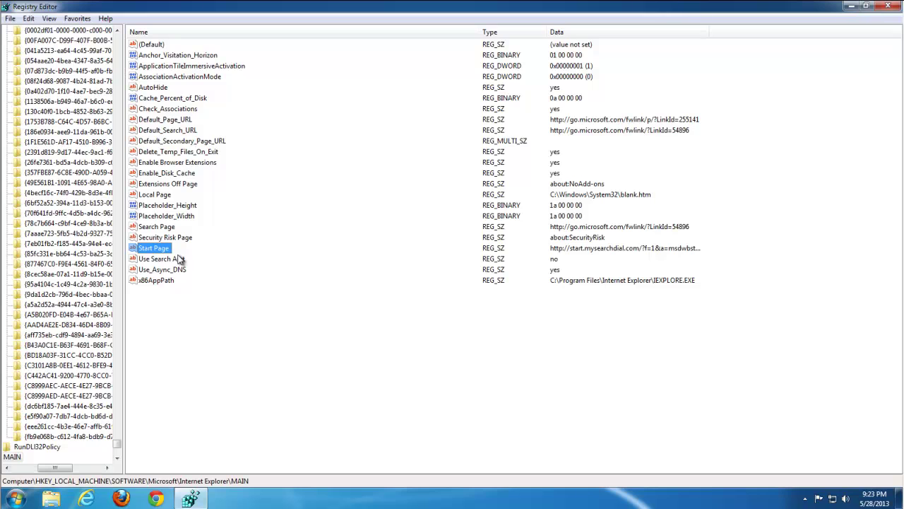
double_click(159, 247)
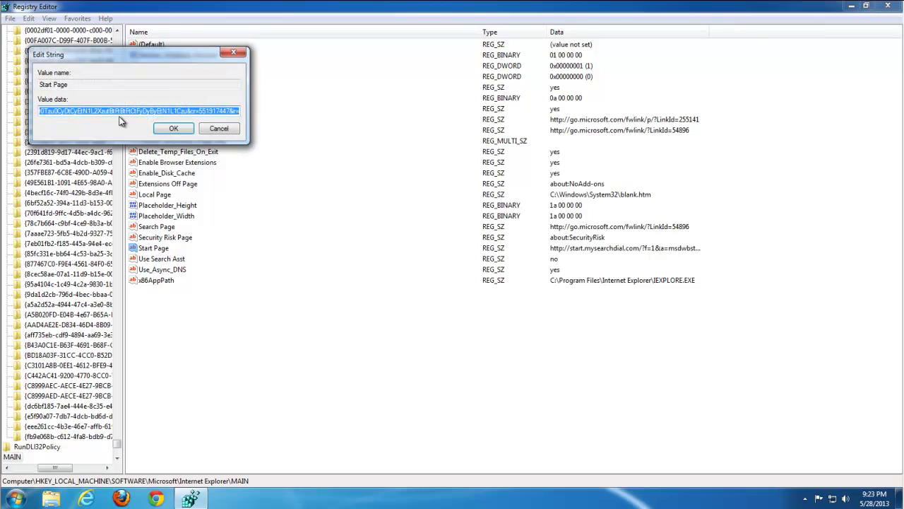
type("http://www.google.com")
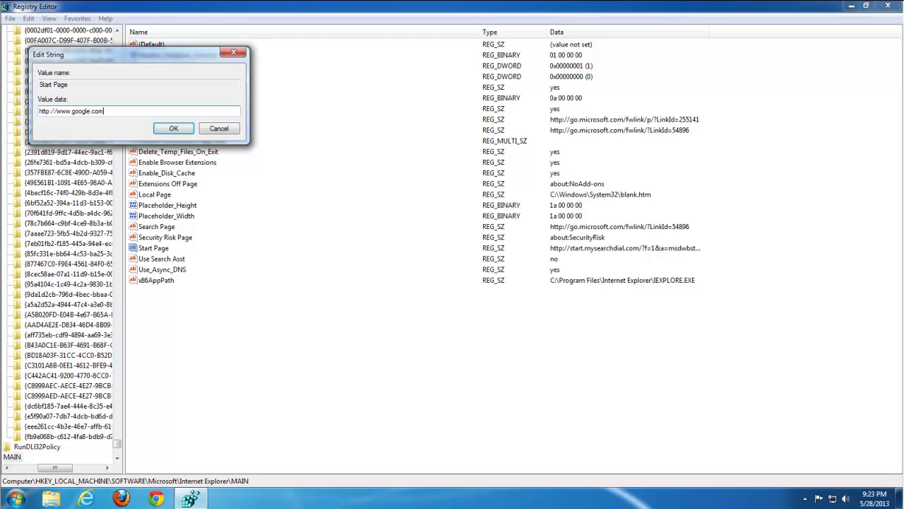
left_click(173, 129)
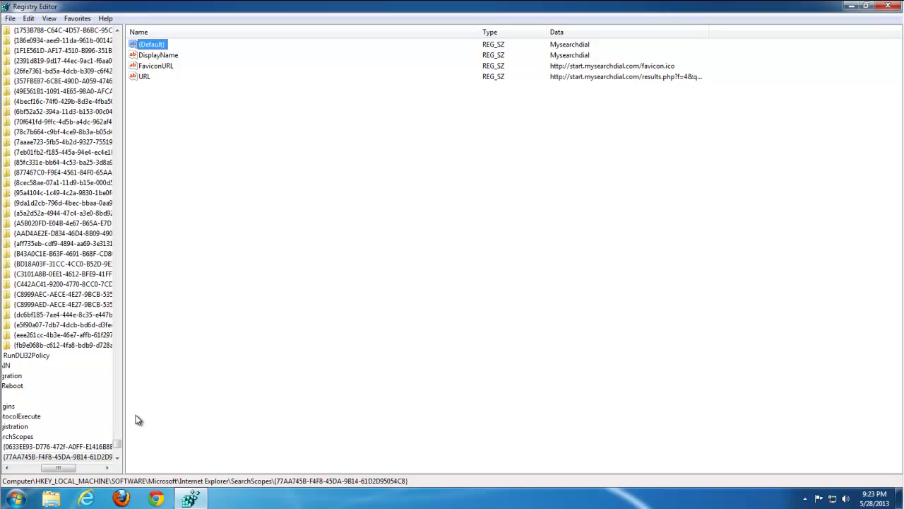
Step: Delete the SearchScopes key {77AA745B-F4F8-45DA-9B14-61D2D95054C8}, search the rest of the registry, and close Registry Editor
left_click(59, 456)
key("Delete")
key("Return")
left_click_drag(54, 469, 41, 469)
key("F3")
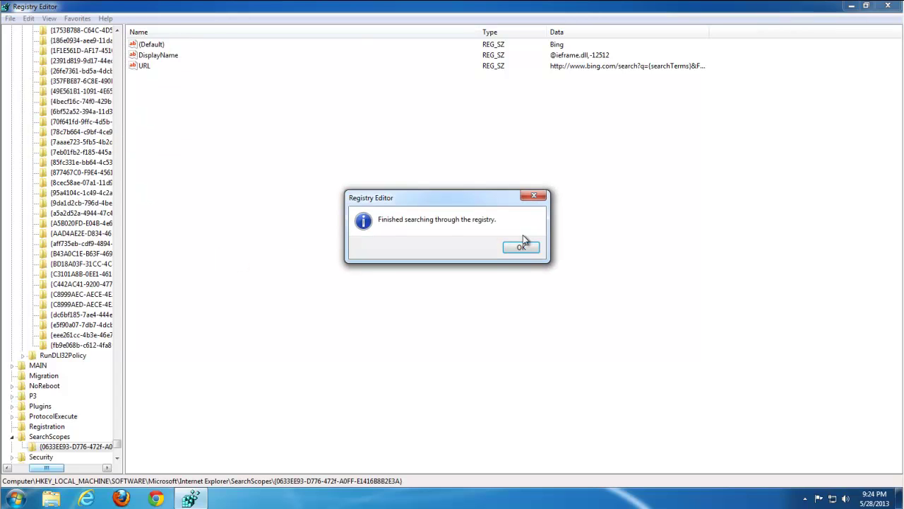
left_click(521, 243)
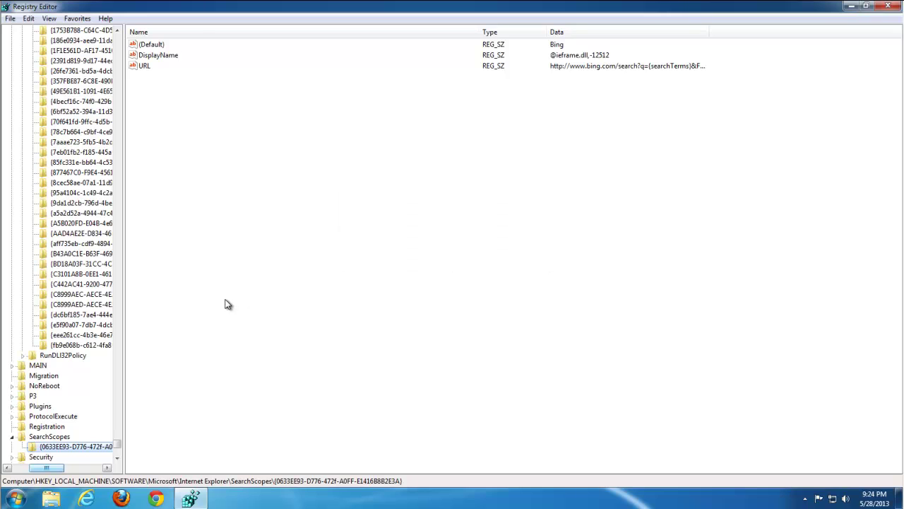
left_click(888, 6)
Step: Refresh the desktop, permanently empty the Recycle Bin, and close its window
right_click(191, 218)
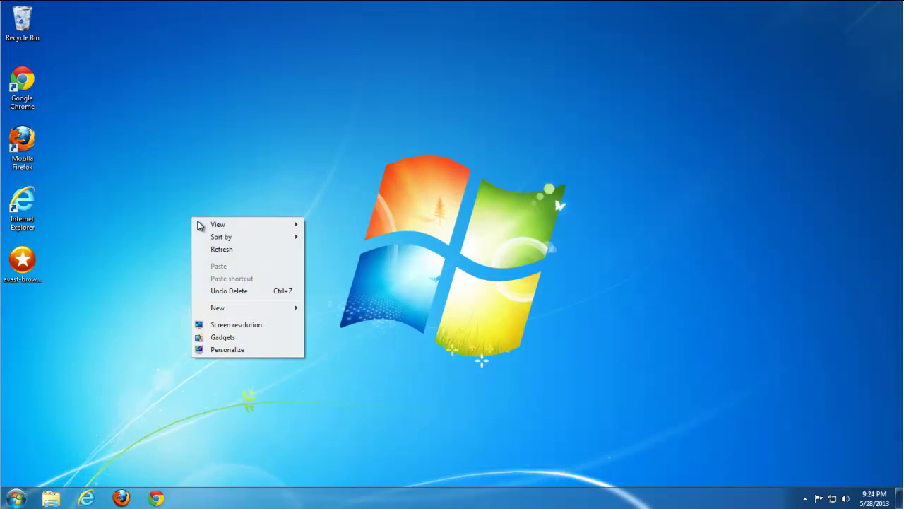
left_click(222, 249)
double_click(29, 24)
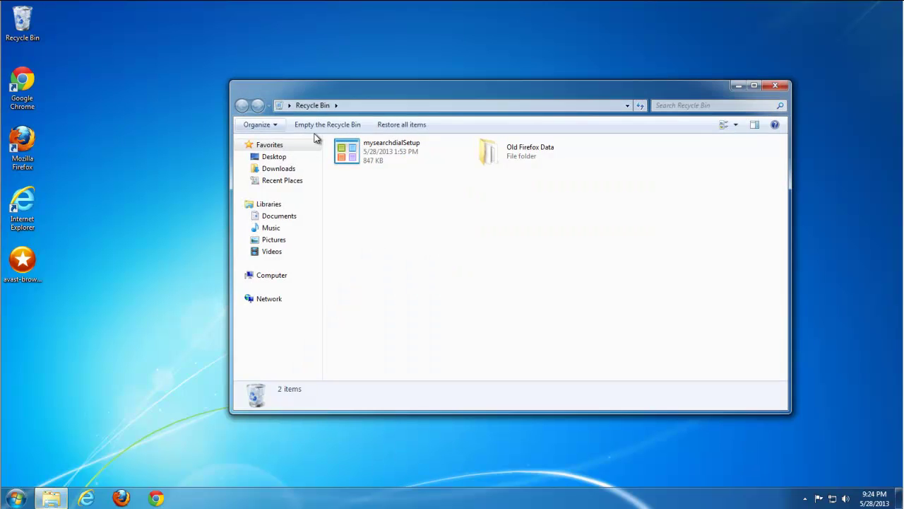
left_click(339, 125)
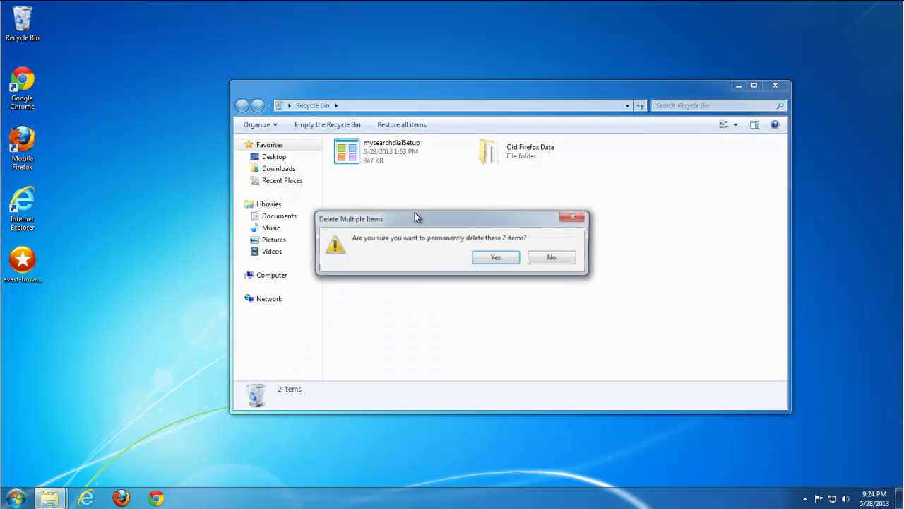
left_click(498, 259)
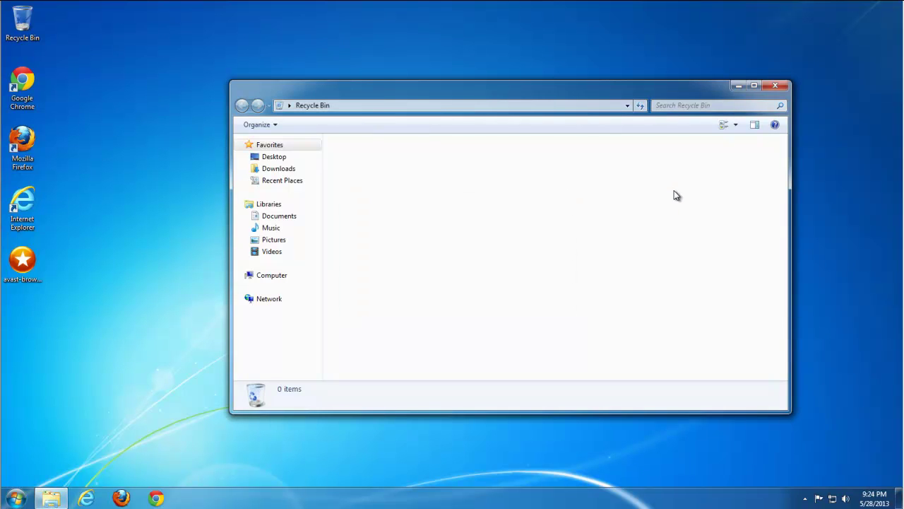
left_click(777, 86)
Step: Search the whole computer for files and folders named mysearchdial
left_click(16, 498)
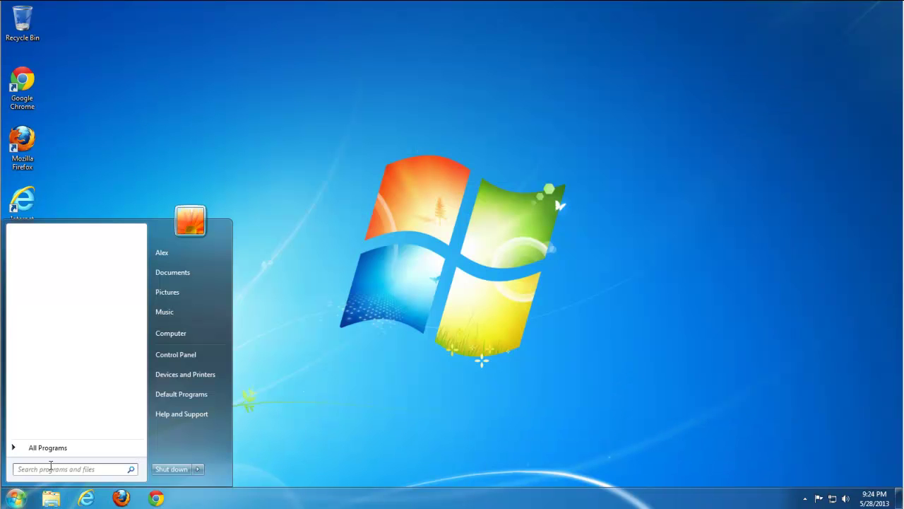
type("mysearchd")
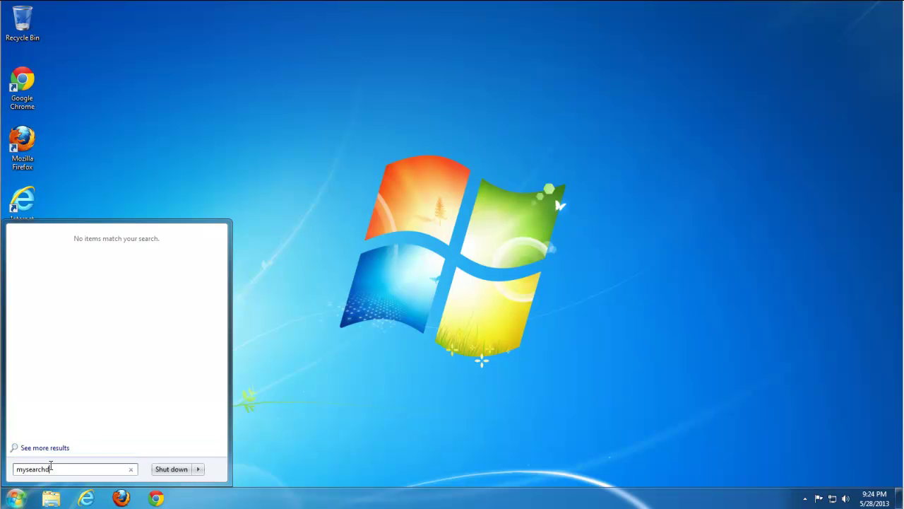
left_click(38, 448)
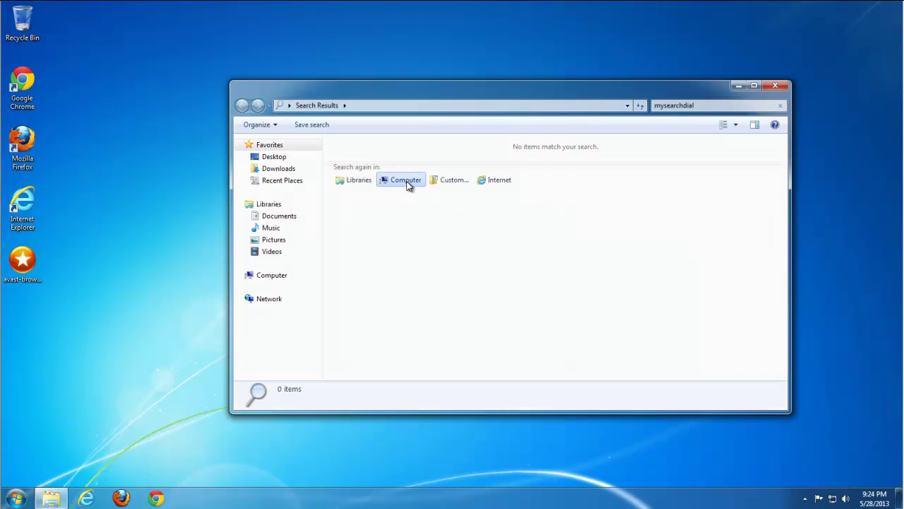
left_click(408, 182)
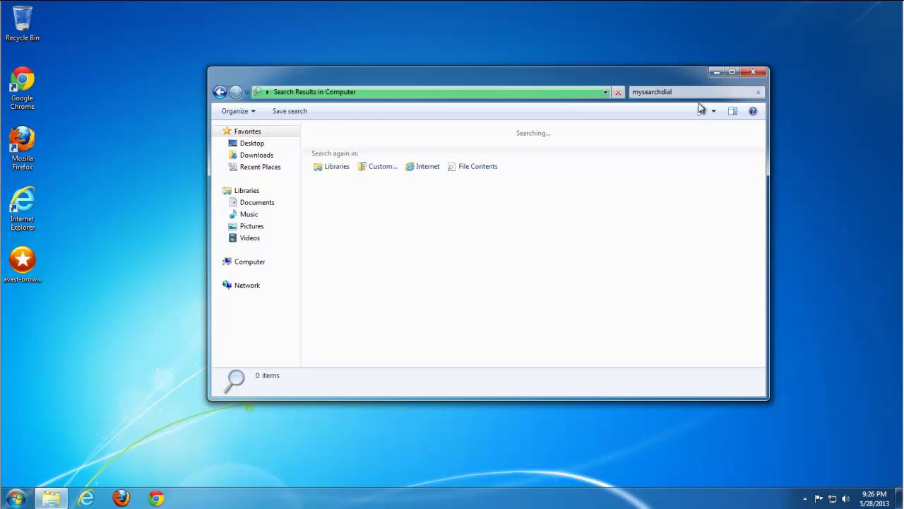
Step: Permanently delete the found mysearchdial folder in AppData\LocalLow and the mysearchdialSetup application
left_click(377, 146)
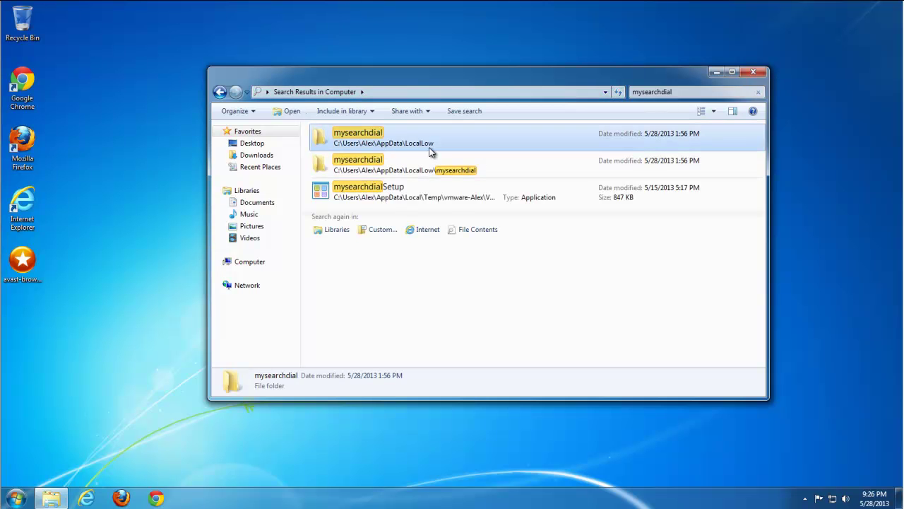
key("Delete")
key("Return")
left_click(379, 144)
key("shift+Delete")
key("Return")
left_click(424, 168)
key("shift+Delete")
key("Return")
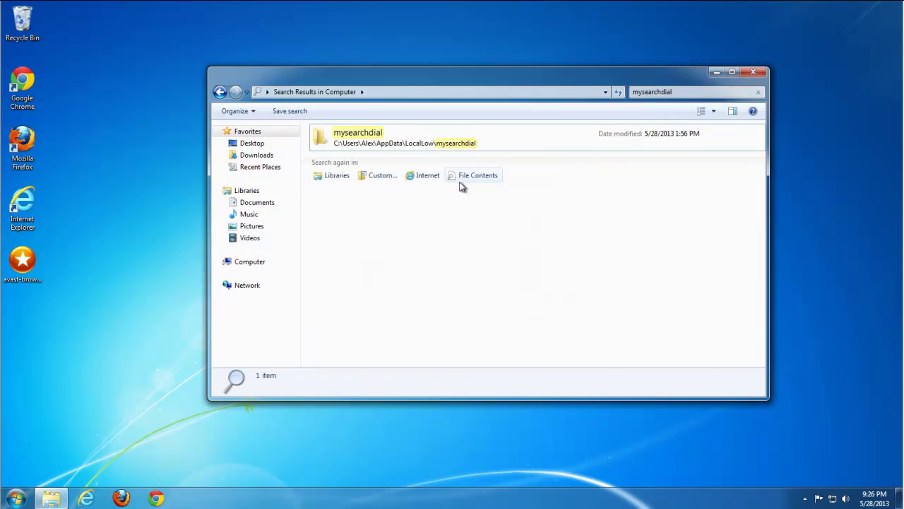
Step: Try to permanently delete the remaining mysearchdial folder entry located inside LocalLow\mysearchdial
left_click(433, 151)
key("shift+Delete")
key("Return")
left_click(476, 296)
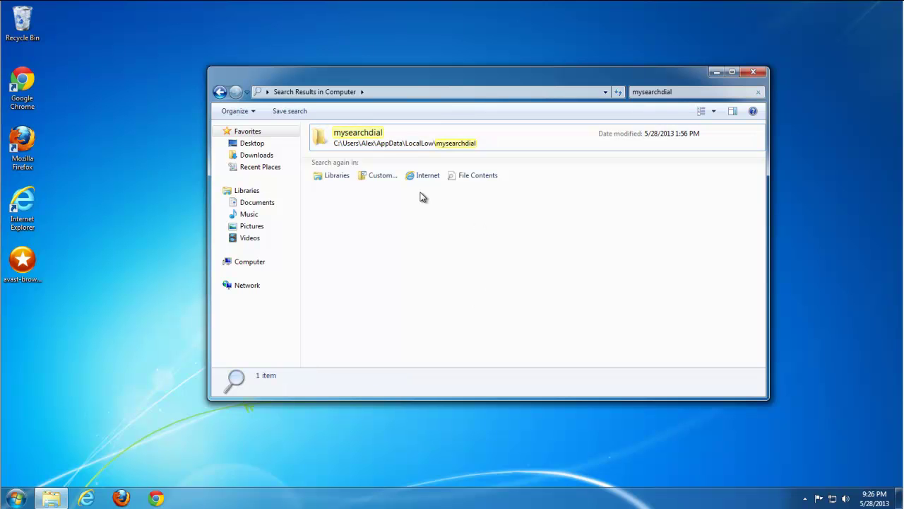
Step: Close the search results window and refresh the desktop
left_click(755, 73)
right_click(236, 168)
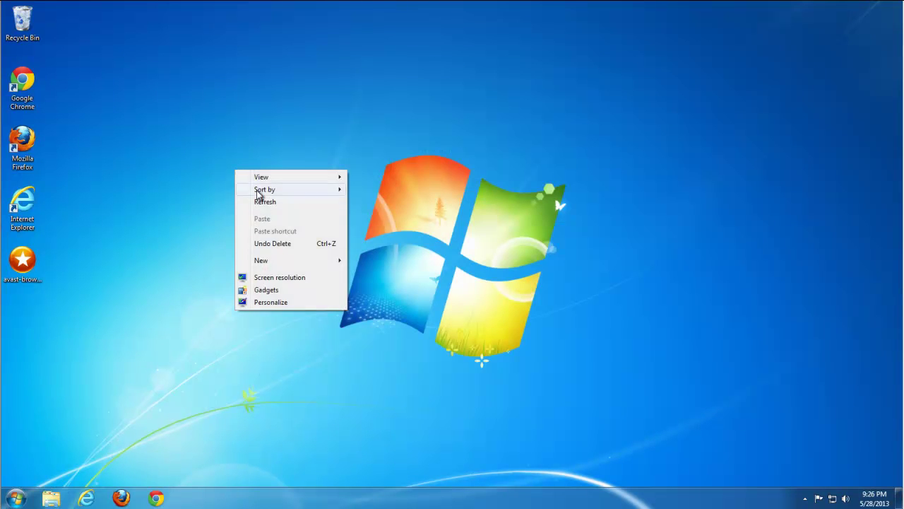